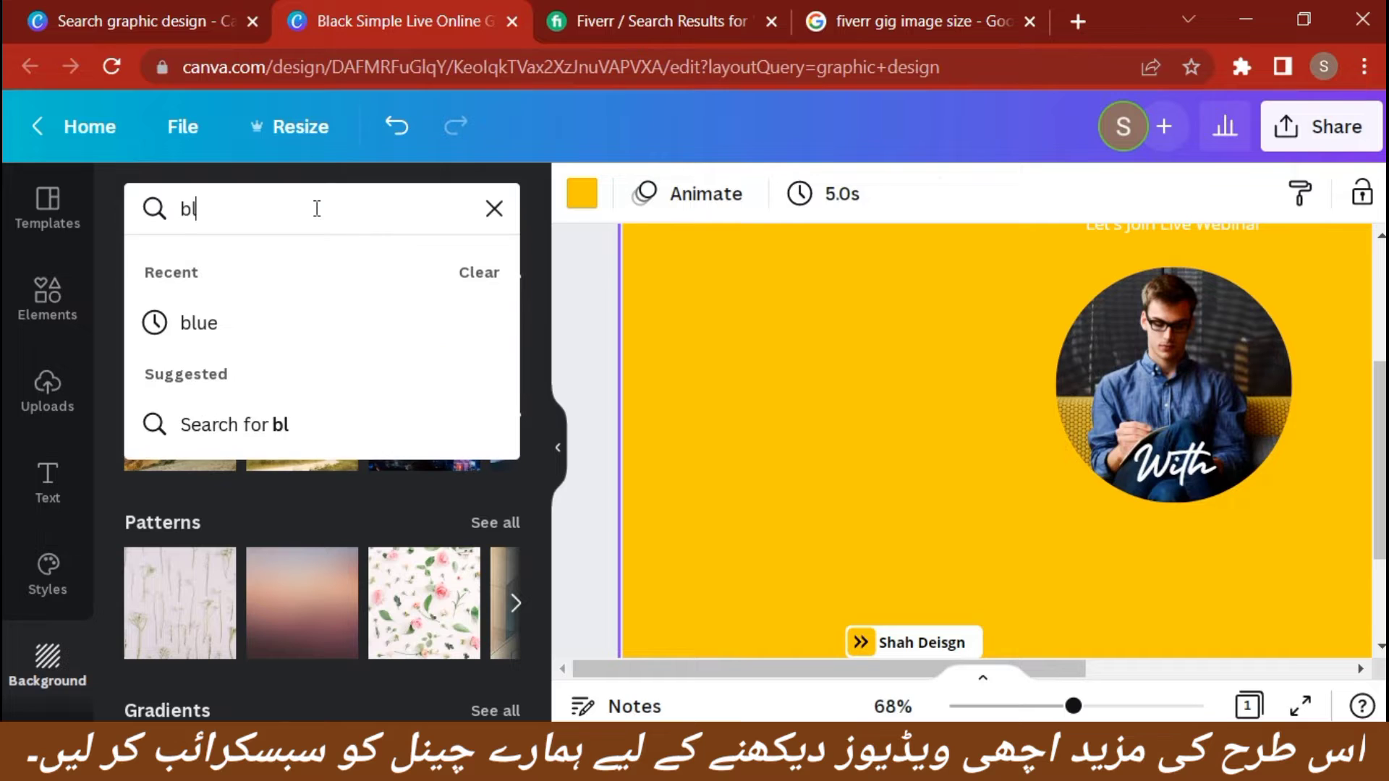
pyautogui.write('ue ')
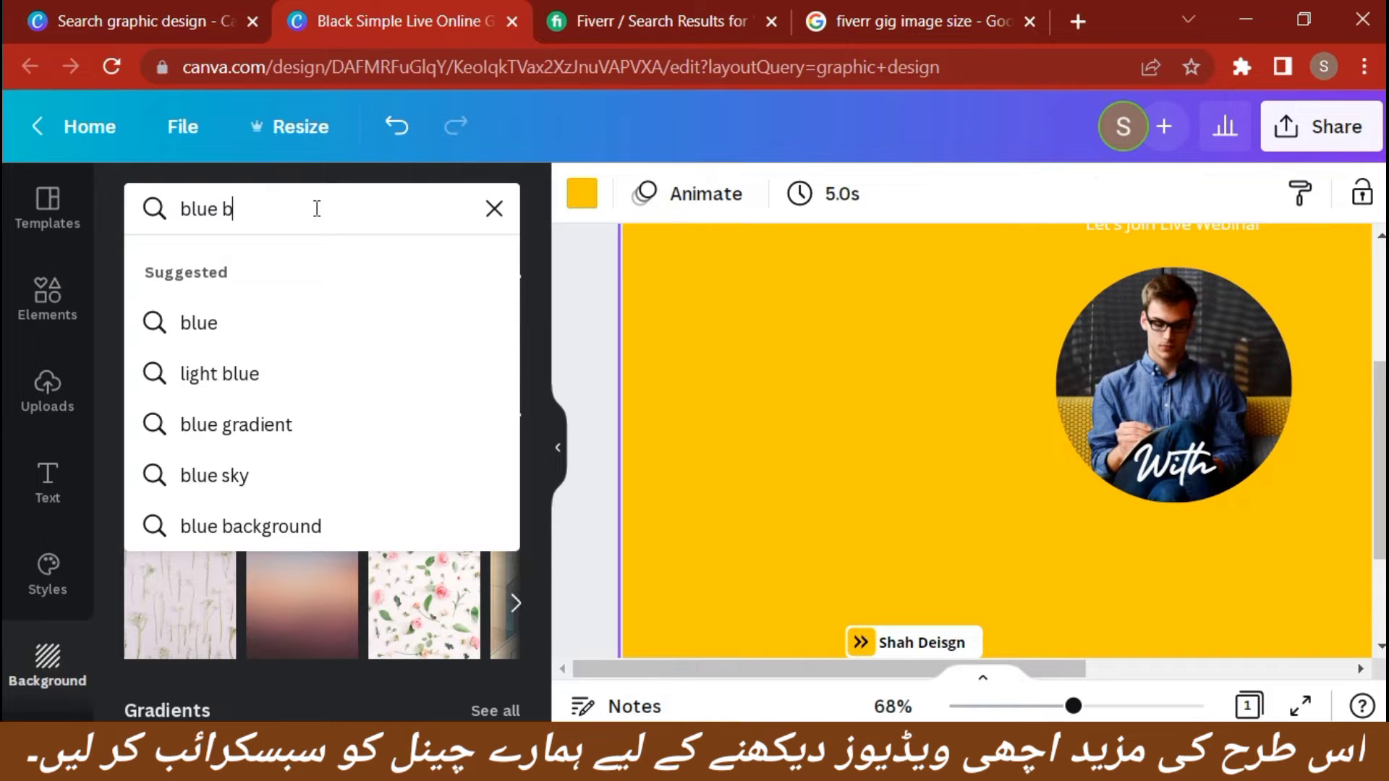
pyautogui.write('b')
pyautogui.press('BackSpace')
pyautogui.press('BackSpace')
pyautogui.press('BackSpace')
pyautogui.press('BackSpace')
pyautogui.write('ack')
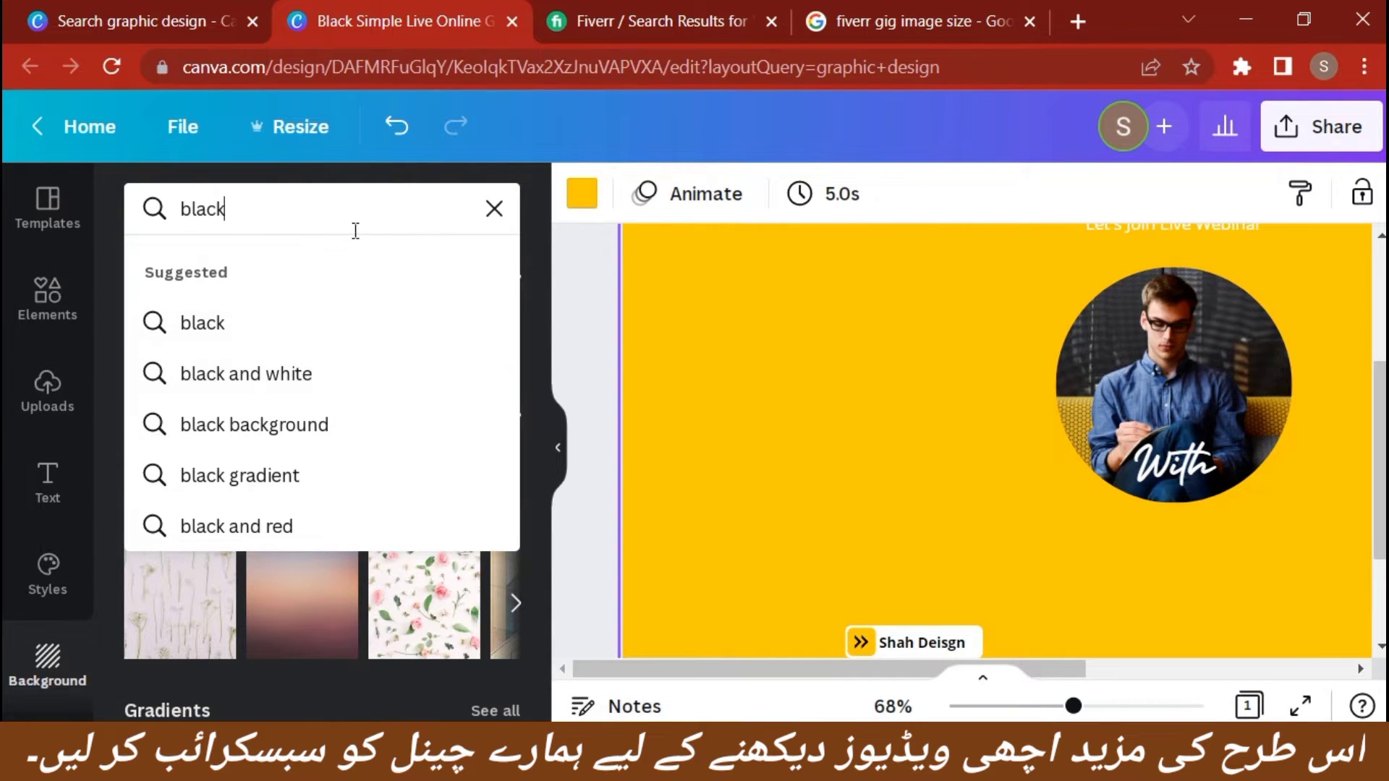
pyautogui.click(492, 210)
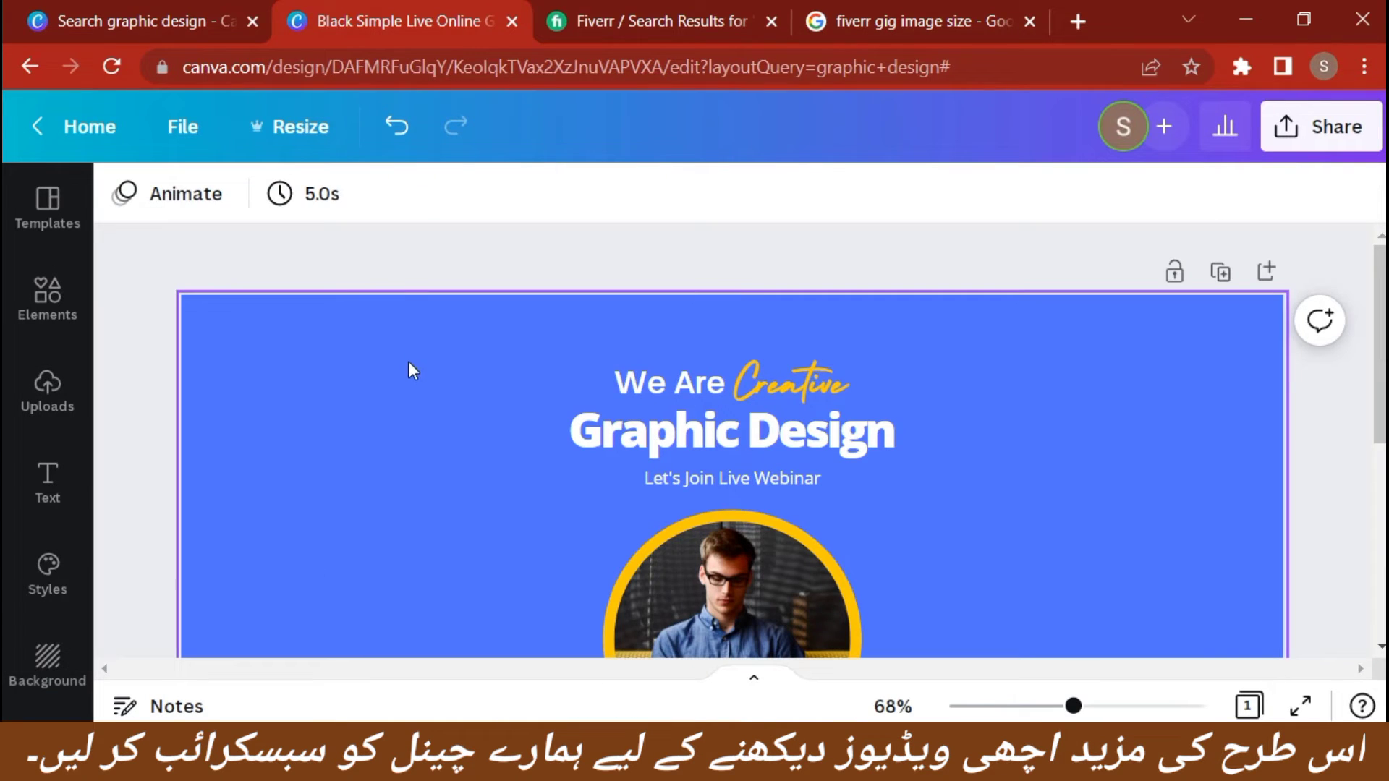
# Change the yellow page background to blue, and adjust its custom colour to a deeper, more saturated shade
pyautogui.click(396, 379)
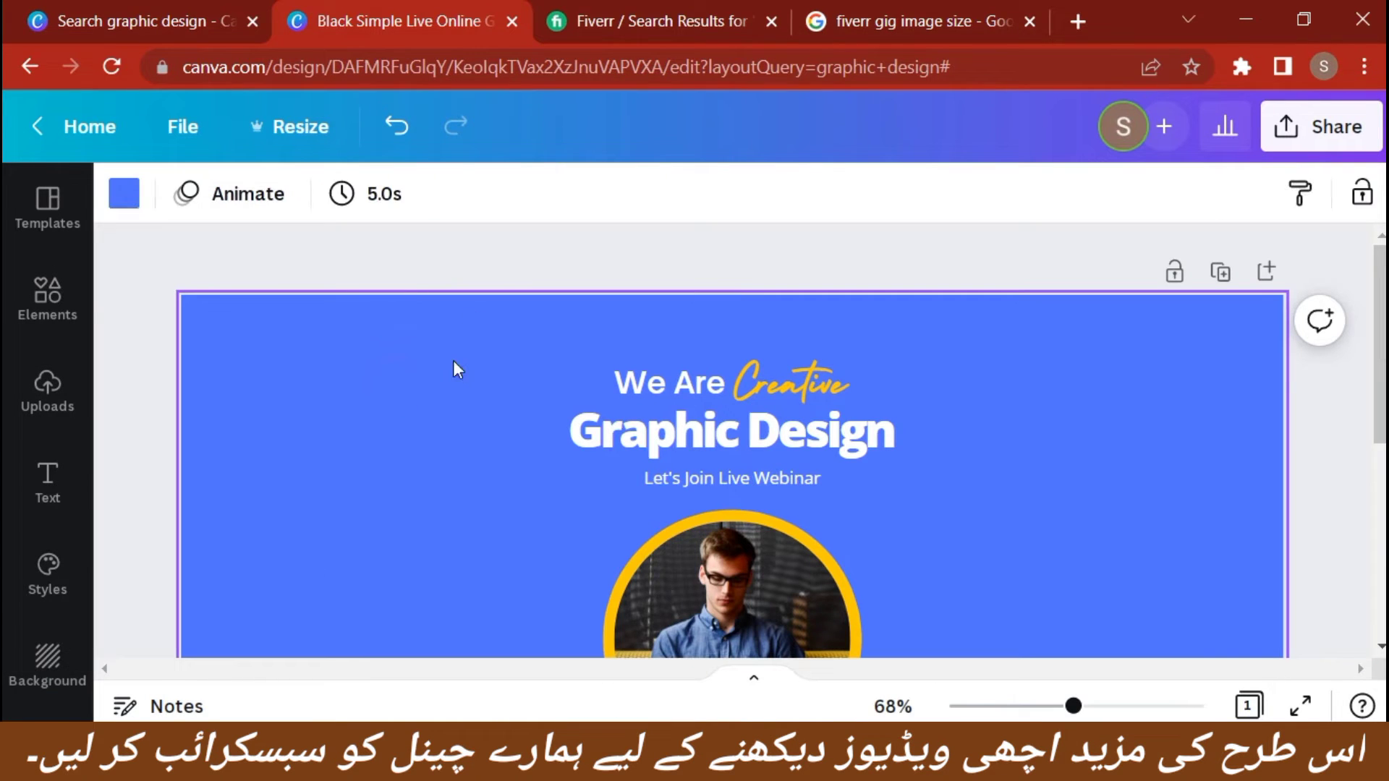
pyautogui.scroll(-1, 453, 369)
pyautogui.scroll(-1, 454, 379)
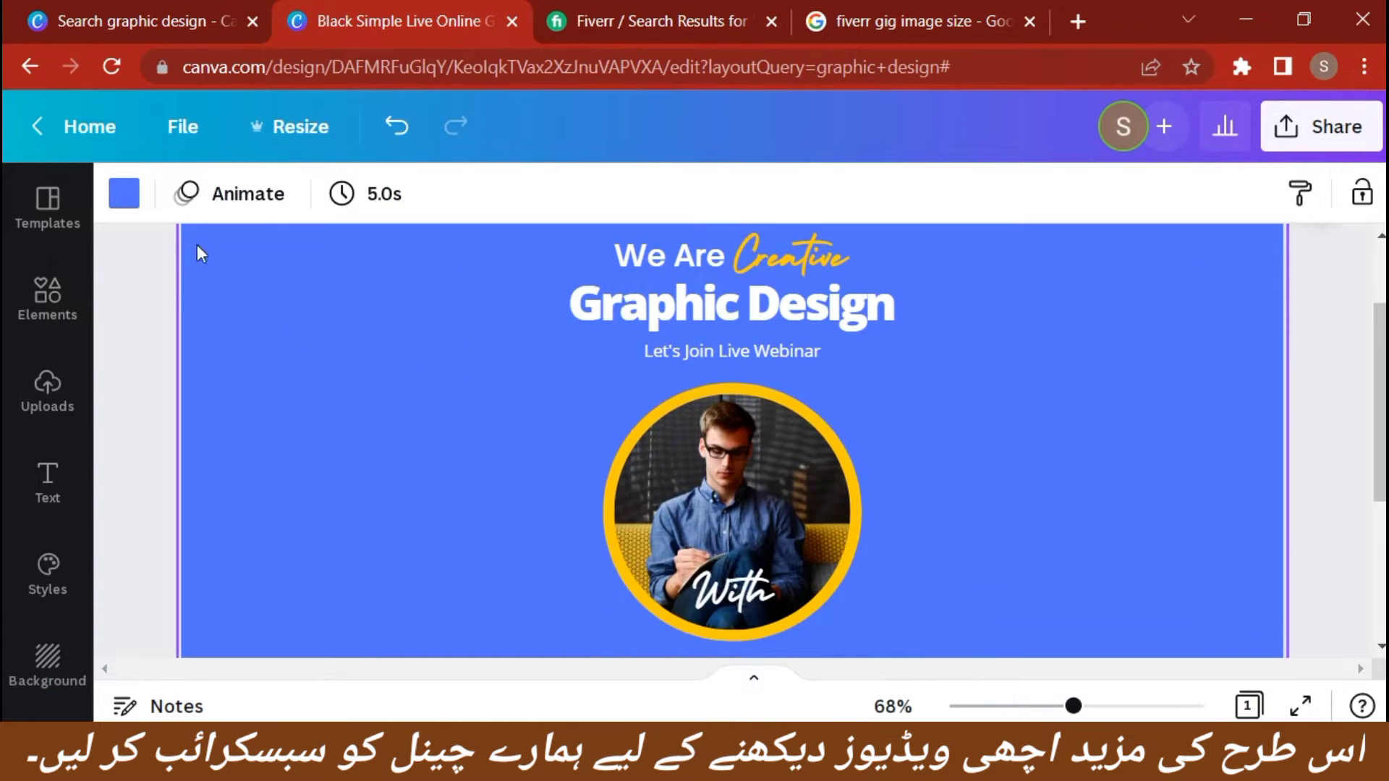
pyautogui.click(124, 193)
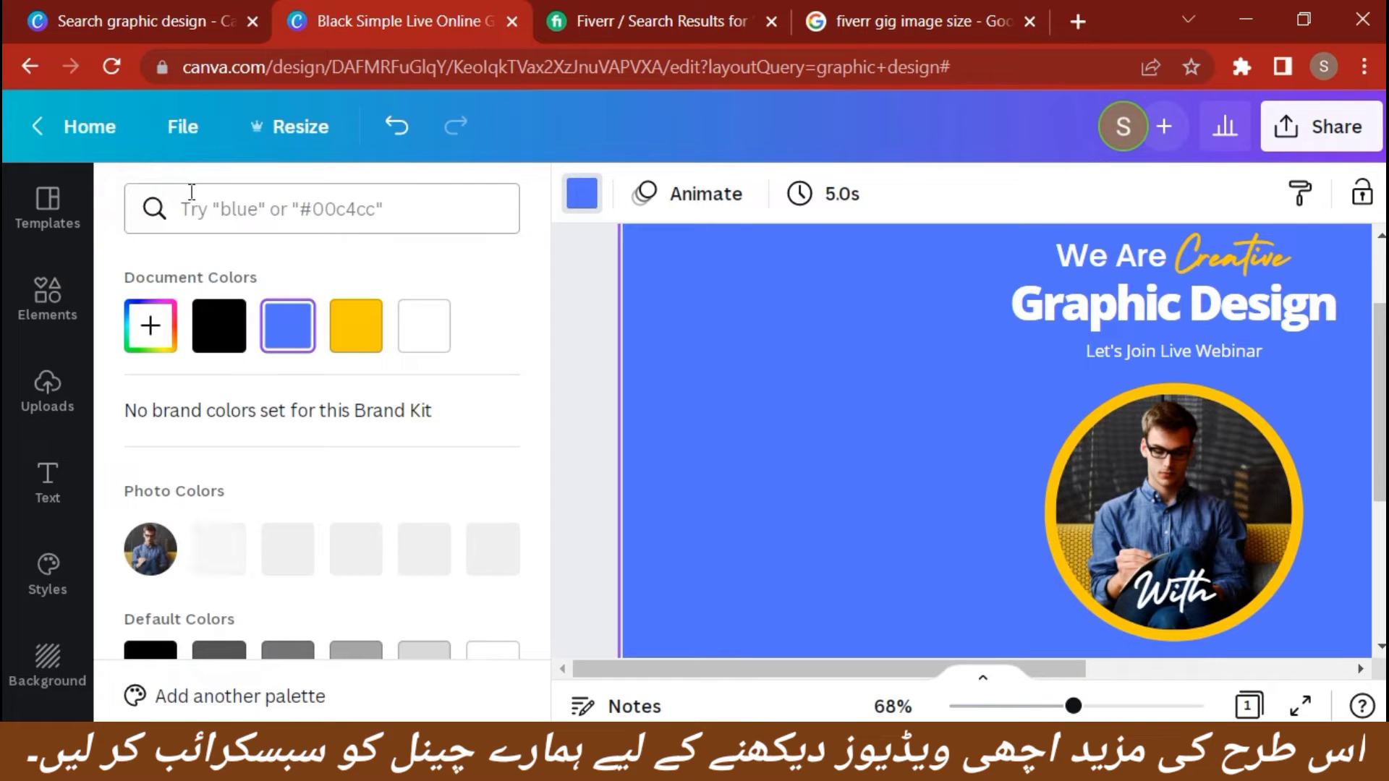
pyautogui.click(150, 331)
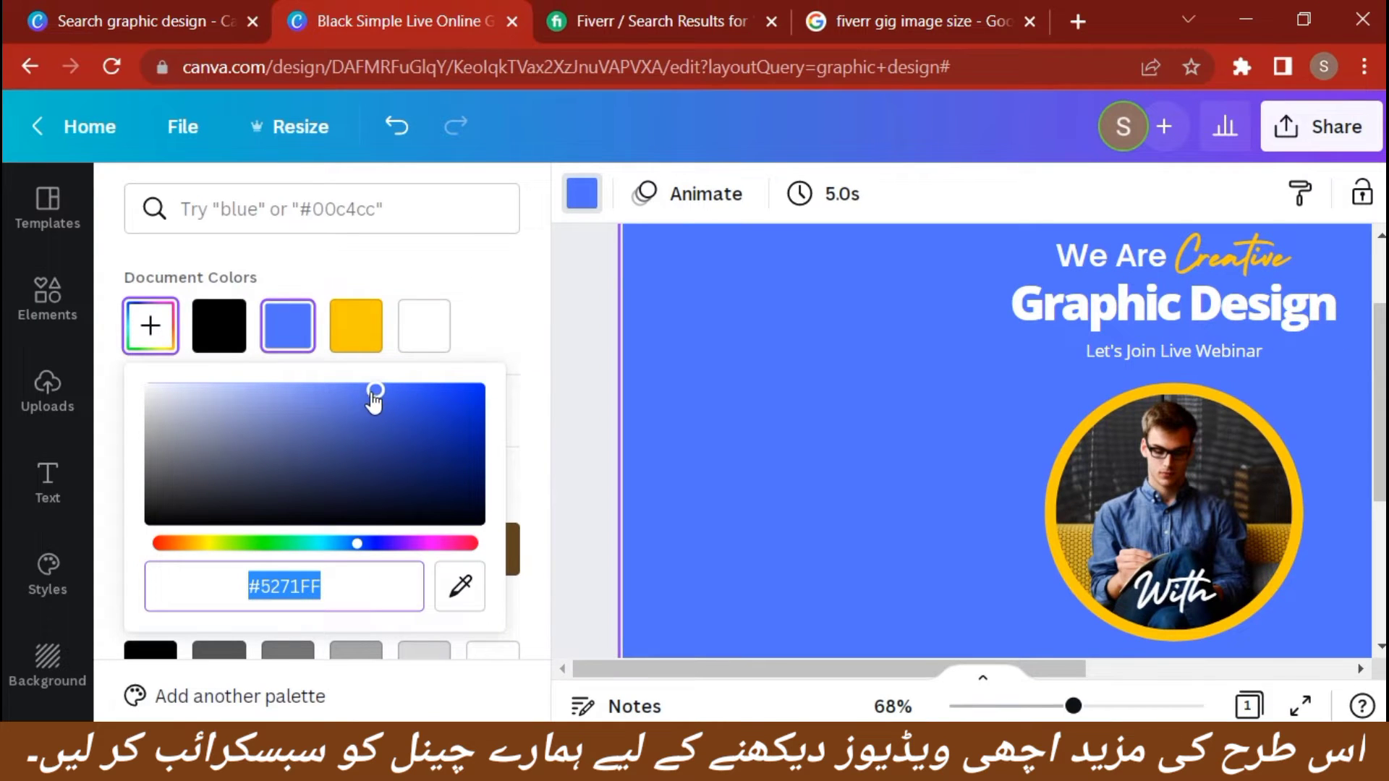
pyautogui.moveTo(373, 397); pyautogui.dragTo(449, 409)
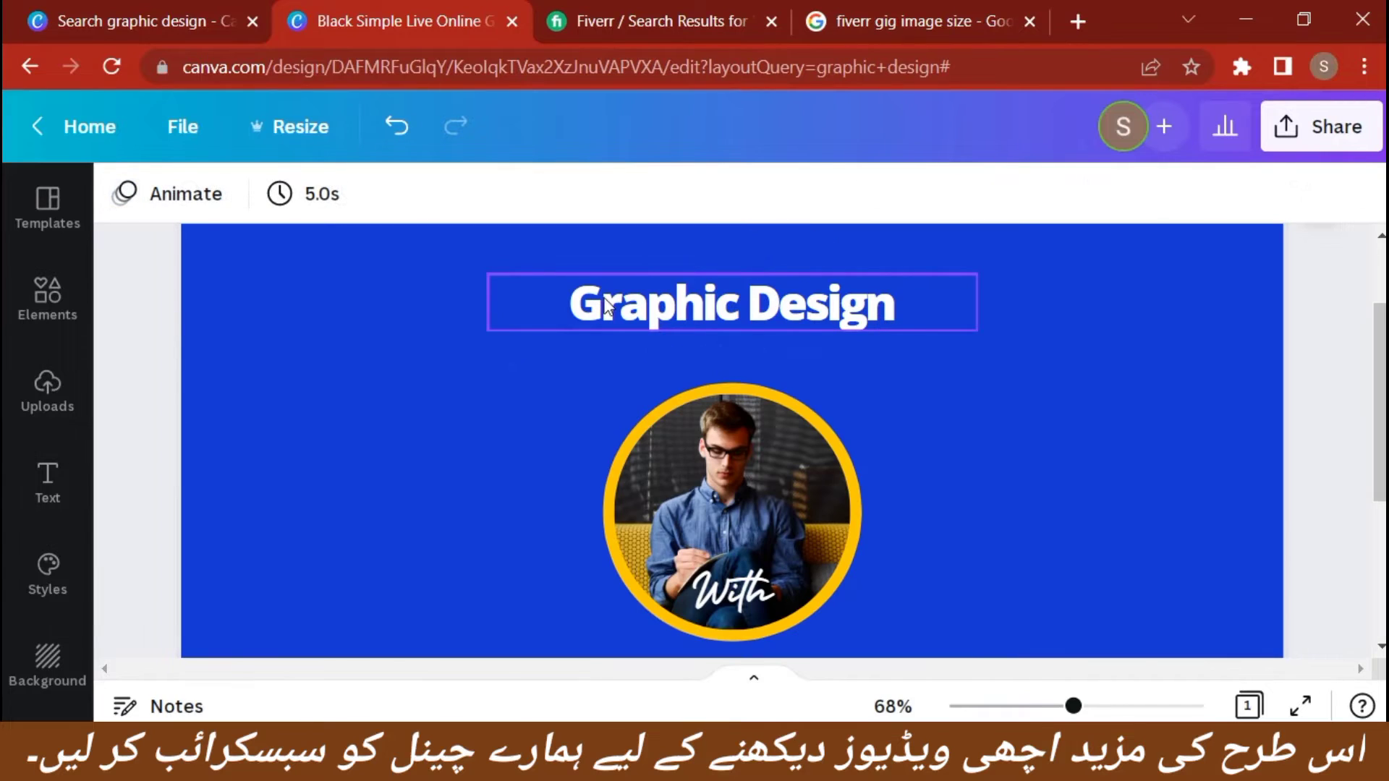
# Shorten the "Graphic Design" heading text to "Design", keeping a space after it
pyautogui.click(882, 311)
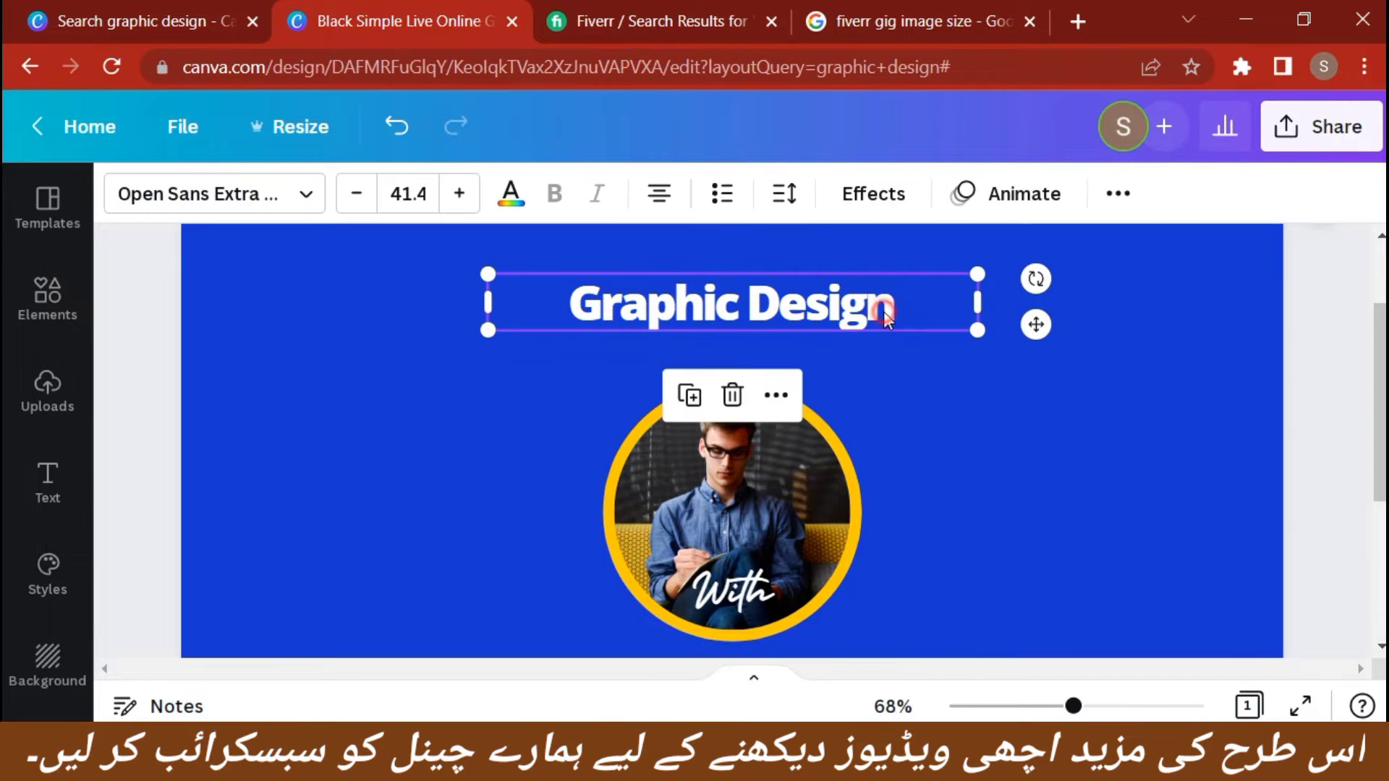
pyautogui.click(747, 298)
pyautogui.press('BackSpace')
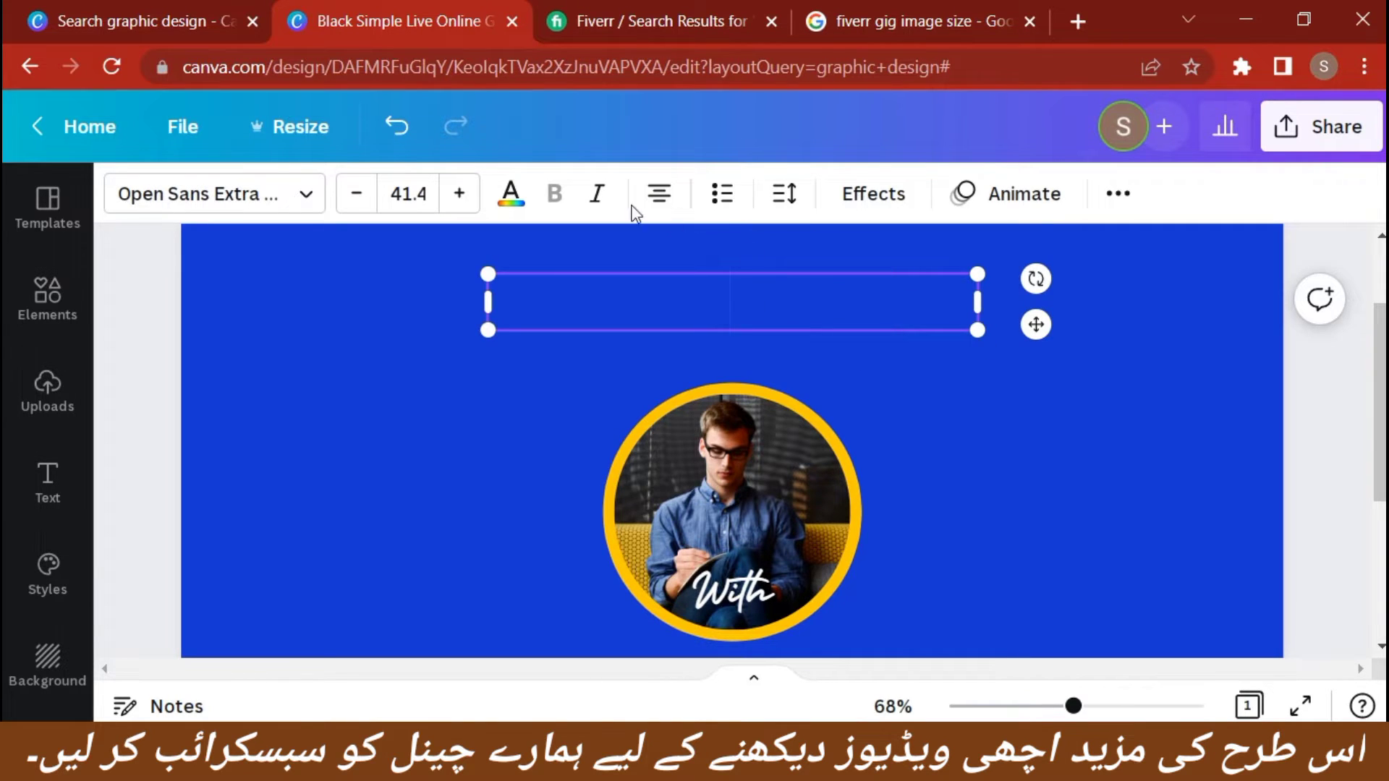
pyautogui.hotkey('ctrl', 'z')
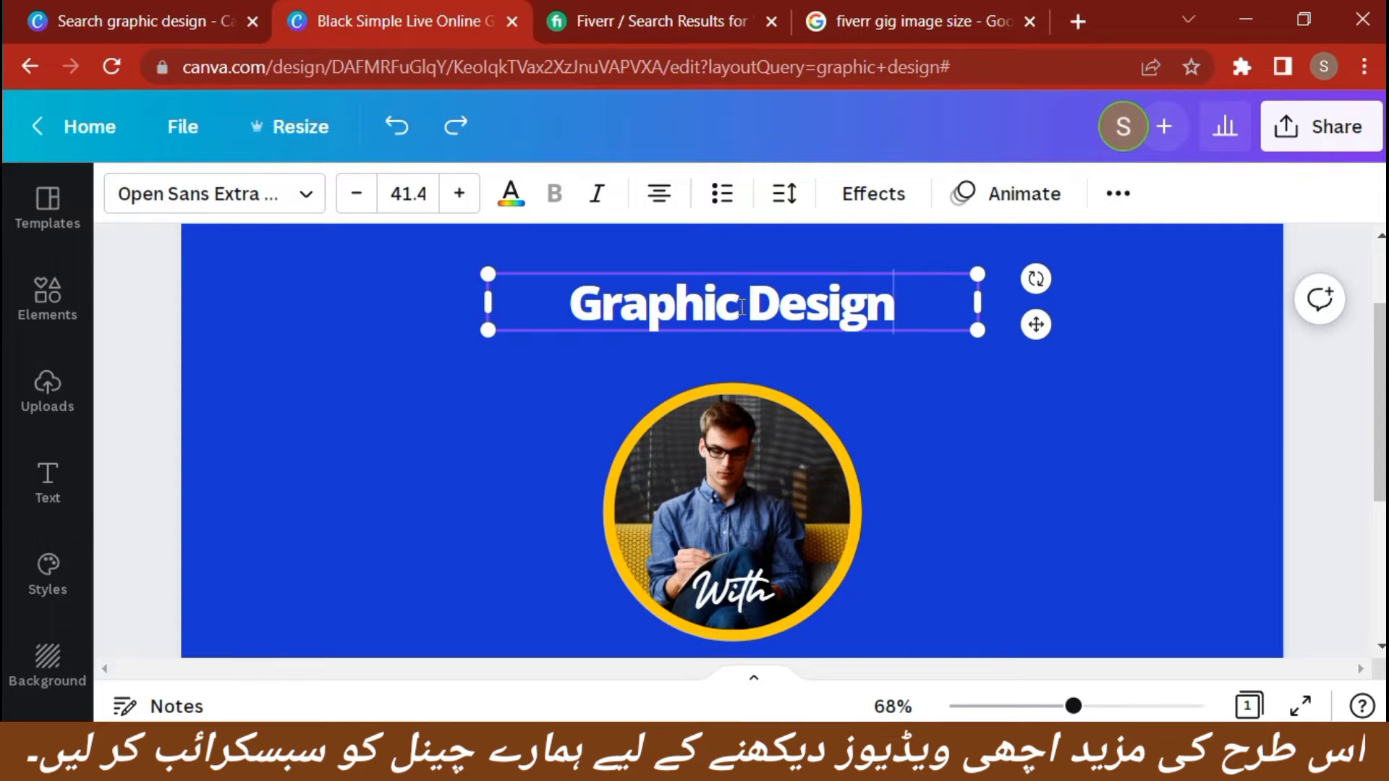
pyautogui.press('BackSpace')
pyautogui.press('BackSpace')
pyautogui.press('BackSpace')
pyautogui.press('BackSpace')
pyautogui.press('BackSpace')
pyautogui.press('BackSpace')
pyautogui.press('BackSpace')
pyautogui.press('BackSpace')
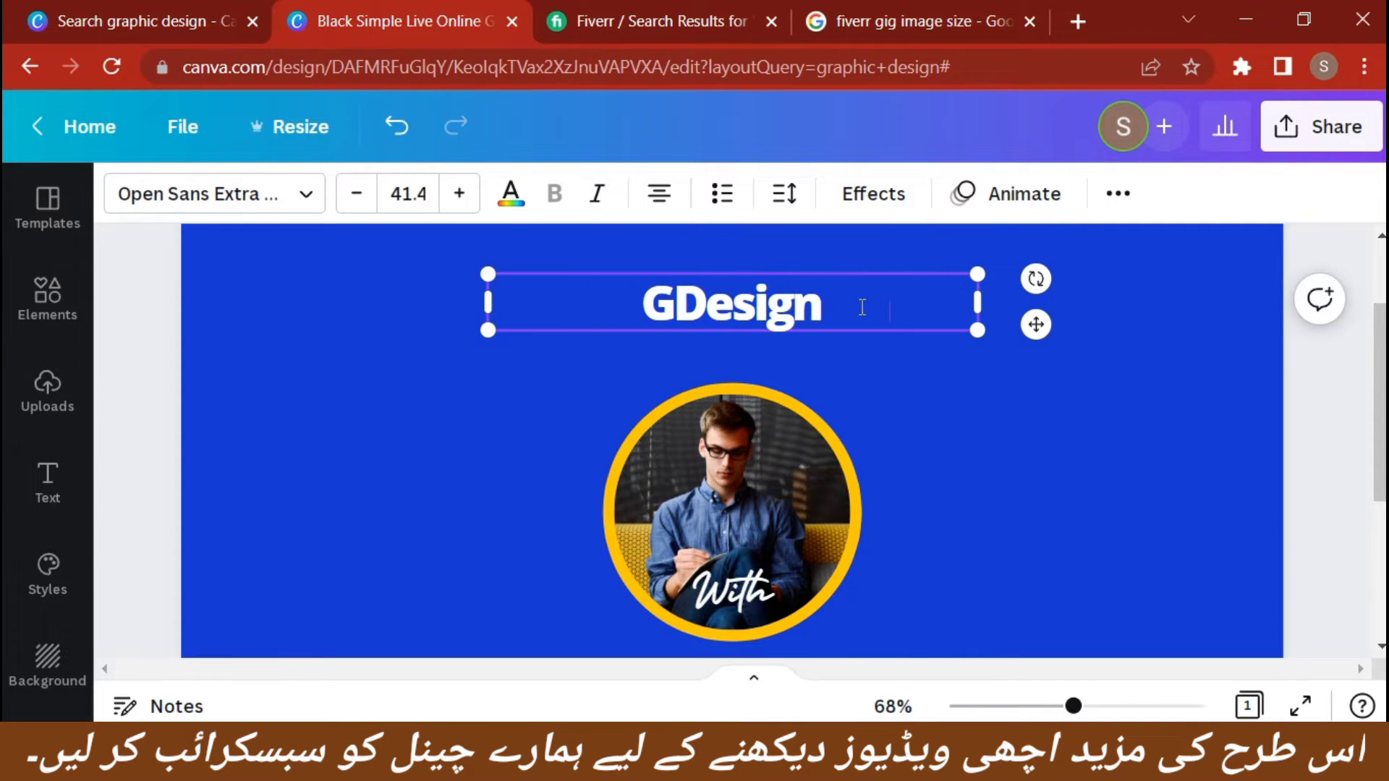
pyautogui.click(865, 306)
pyautogui.write('social')
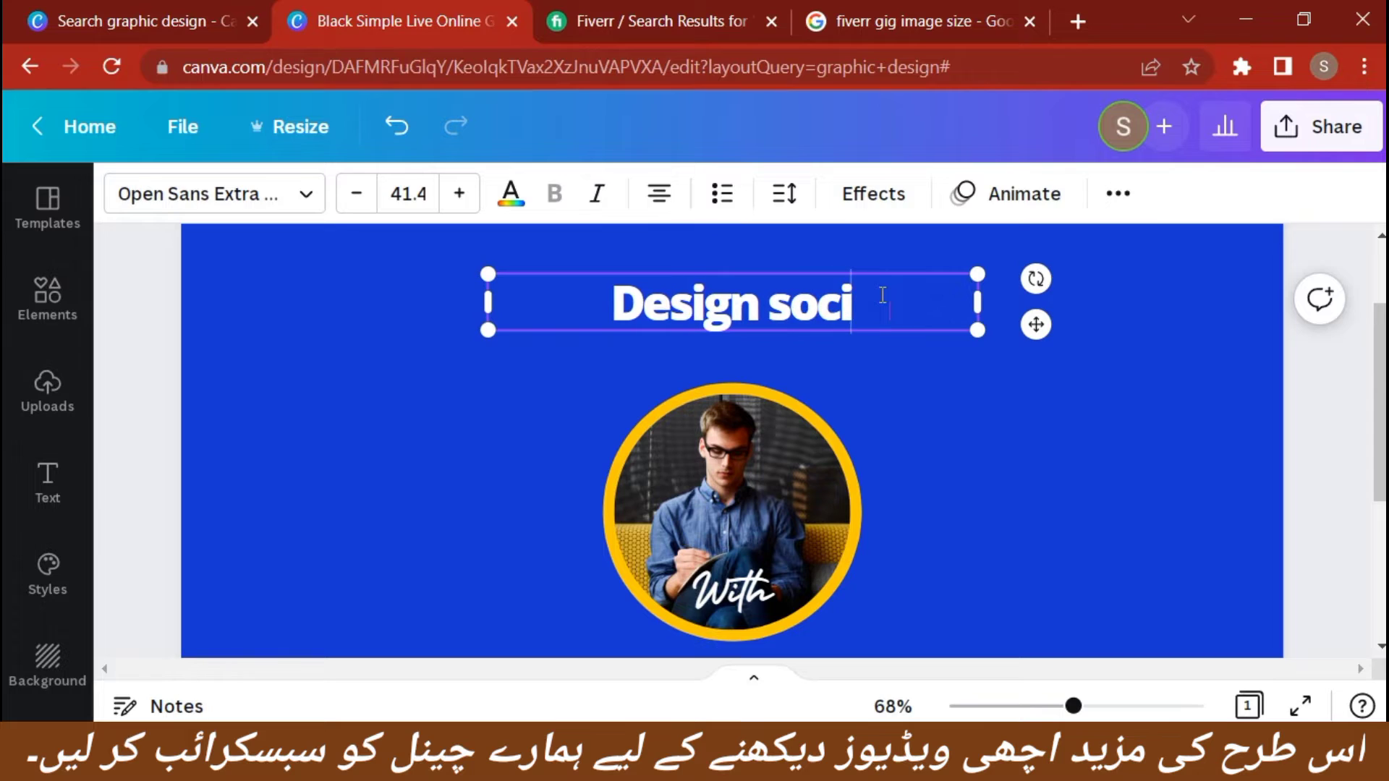
pyautogui.press('BackSpace')
pyautogui.press('BackSpace')
pyautogui.press('BackSpace')
pyautogui.press('BackSpace')
pyautogui.press('BackSpace')
pyautogui.press('BackSpace')
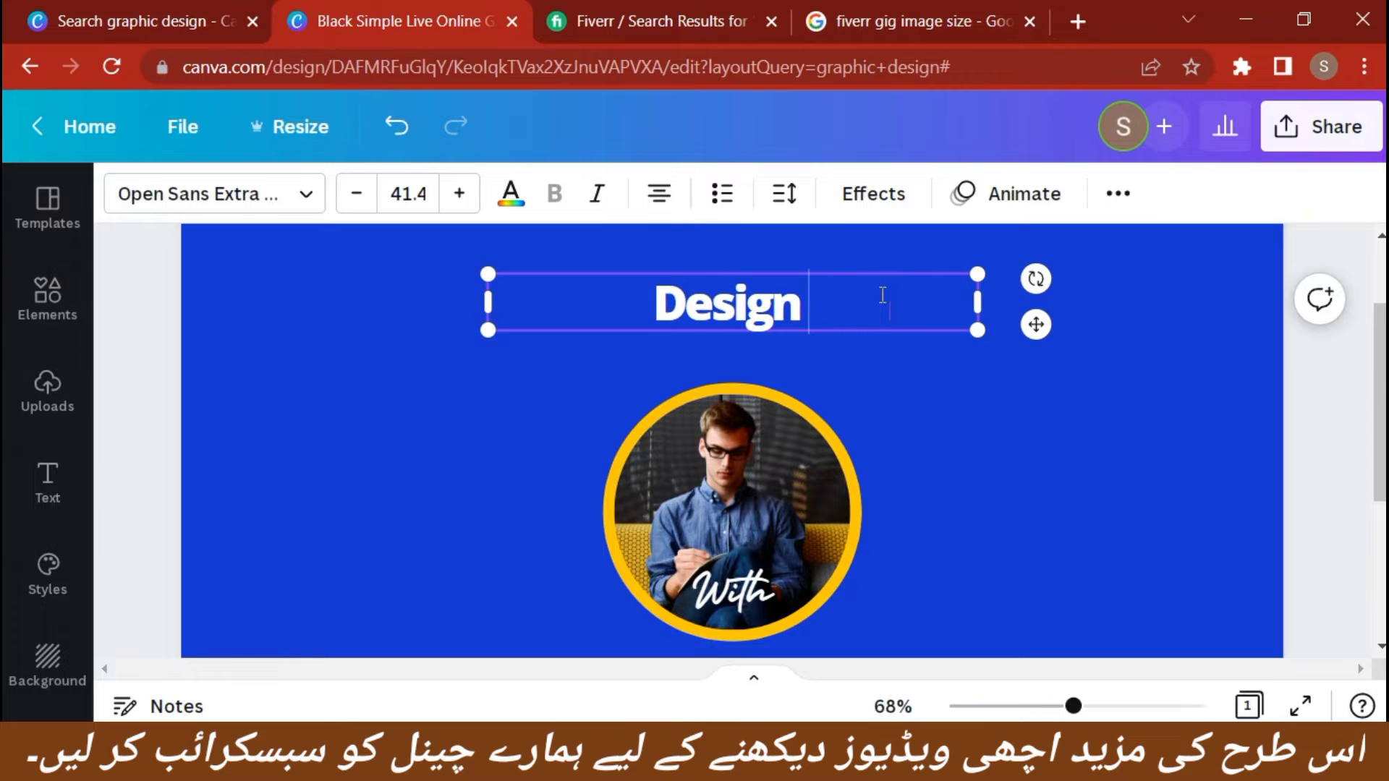
# Complete the heading so that it reads "Design Social Media Posts", correcting any spelling mistakes
pyautogui.write('Sod')
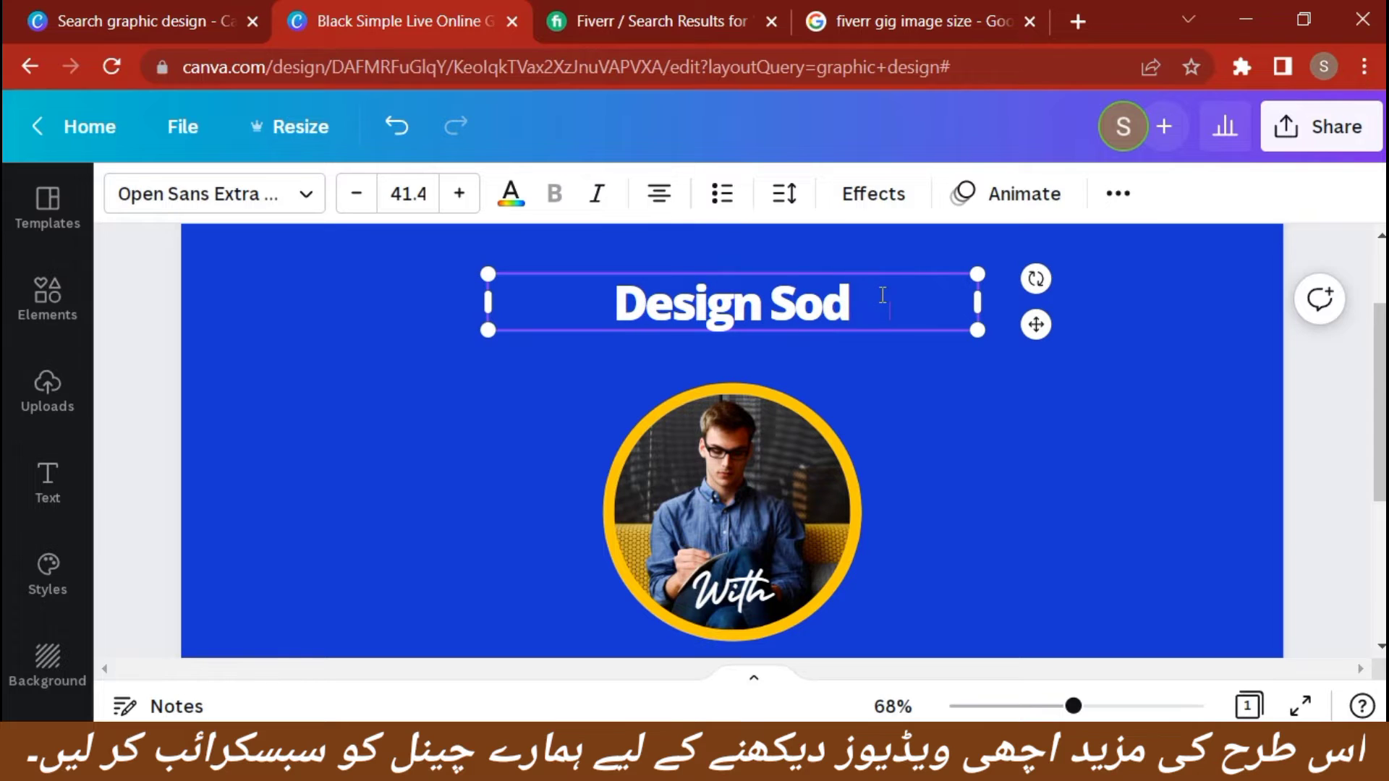
pyautogui.write('cial me')
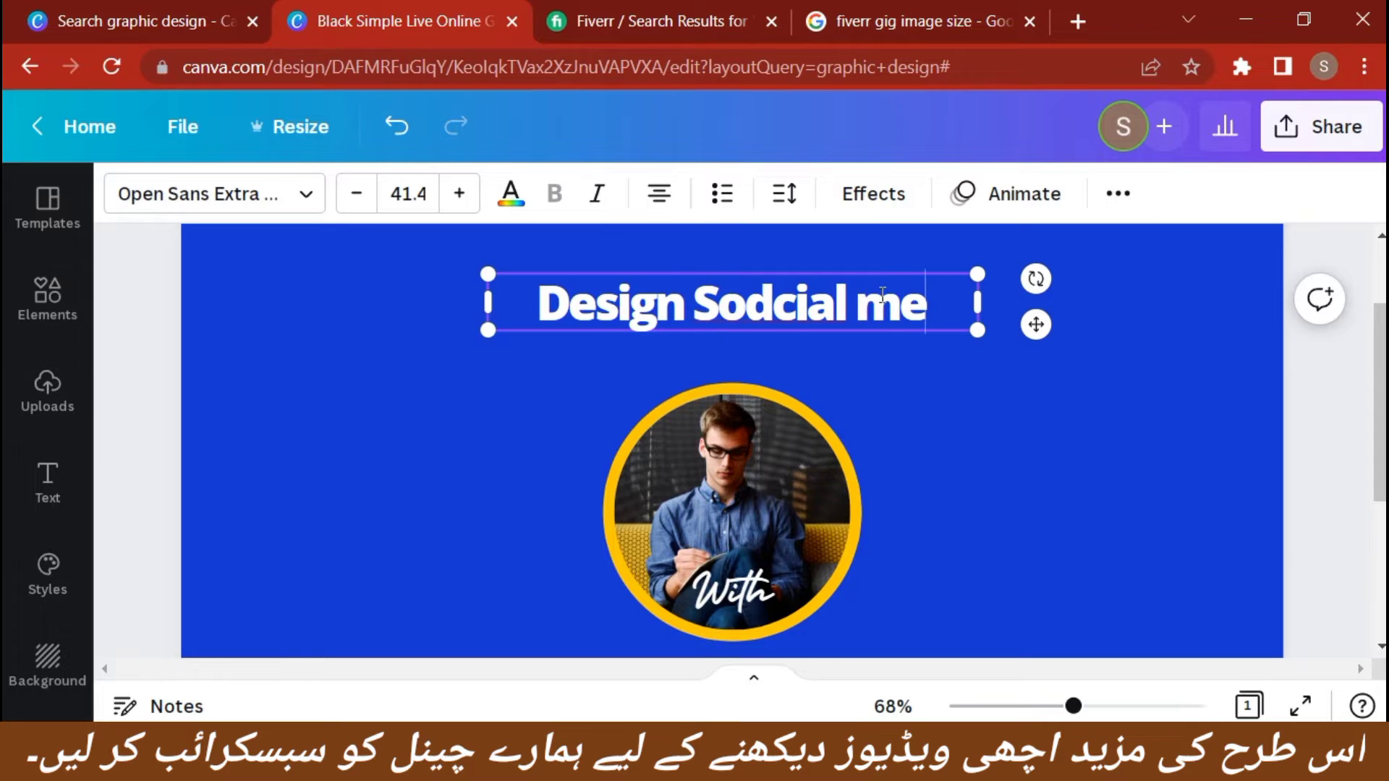
pyautogui.press('BackSpace')
pyautogui.press('BackSpace')
pyautogui.write('Medis')
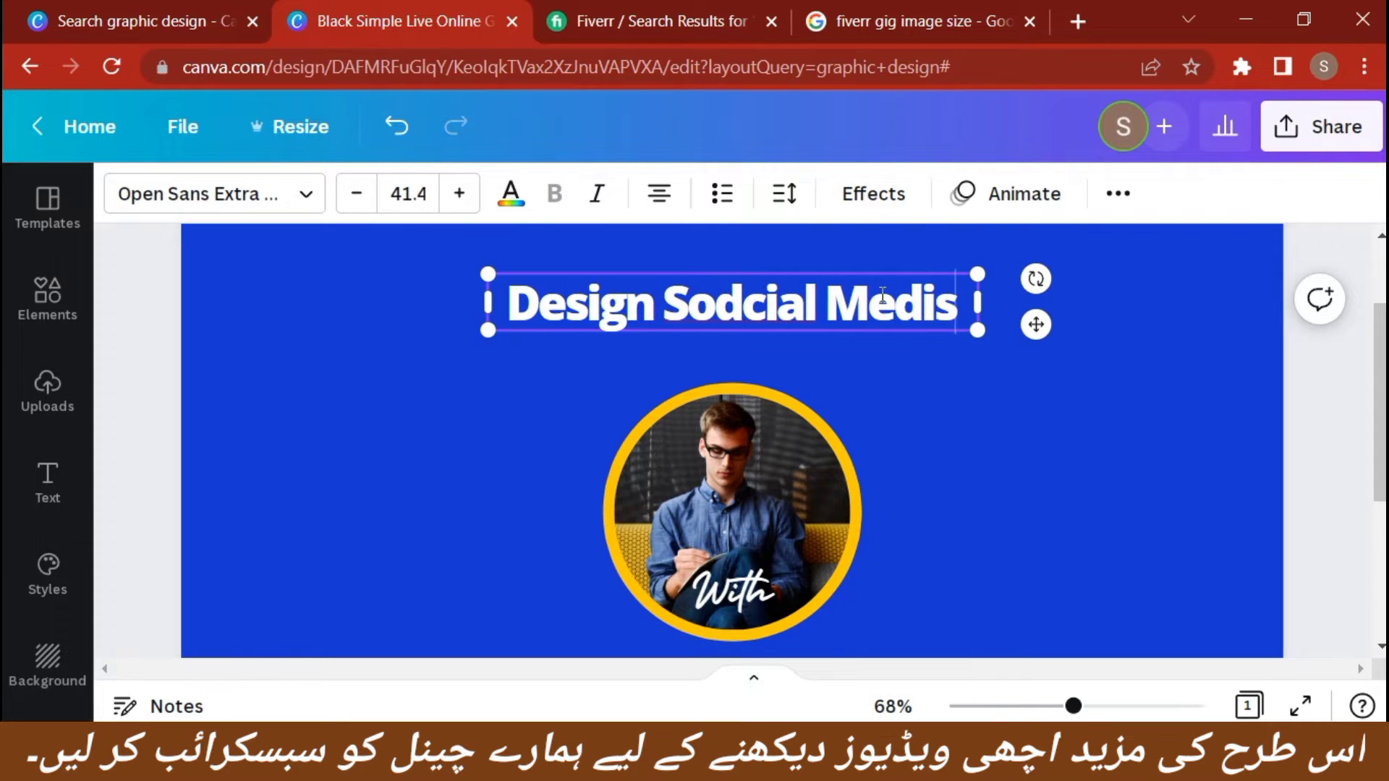
pyautogui.press('BackSpace')
pyautogui.write('a')
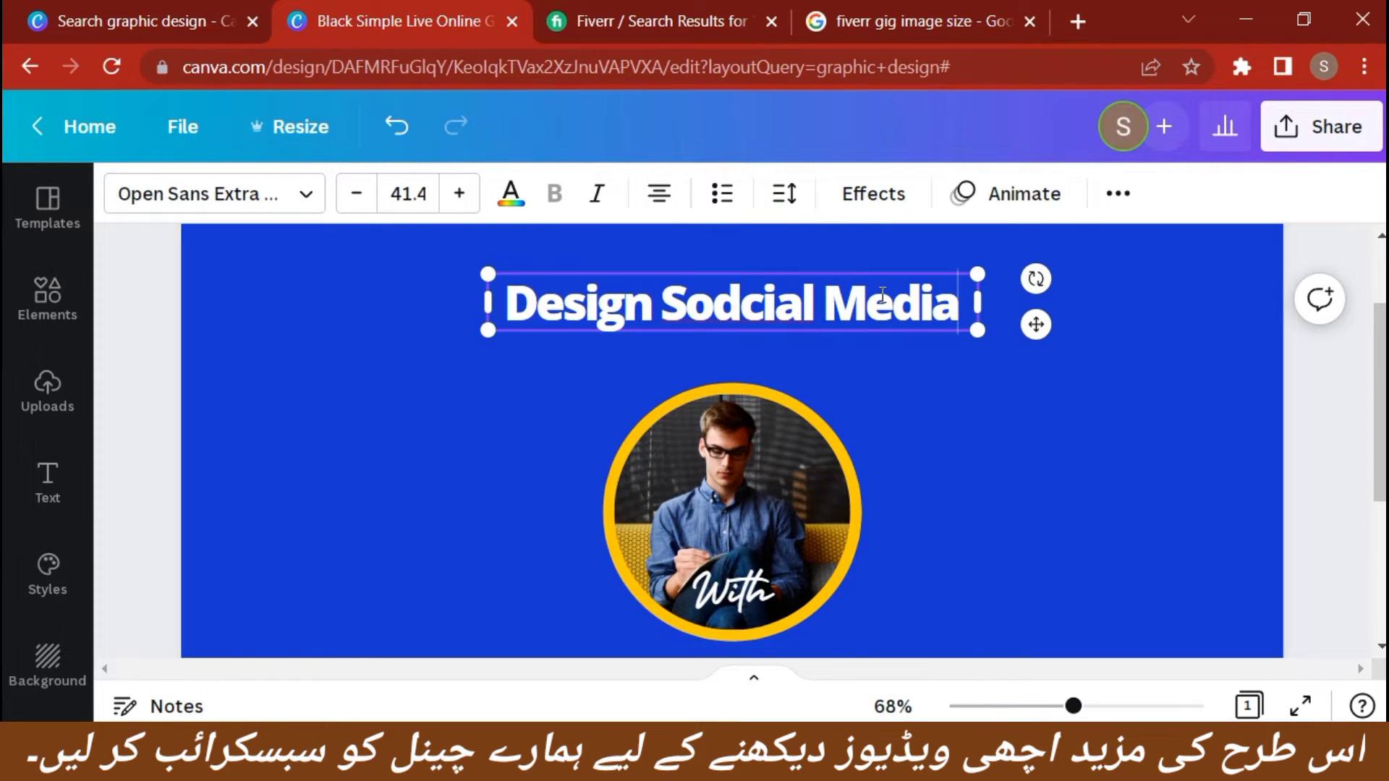
pyautogui.click(671, 310)
pyautogui.press('Return')
pyautogui.write('Po')
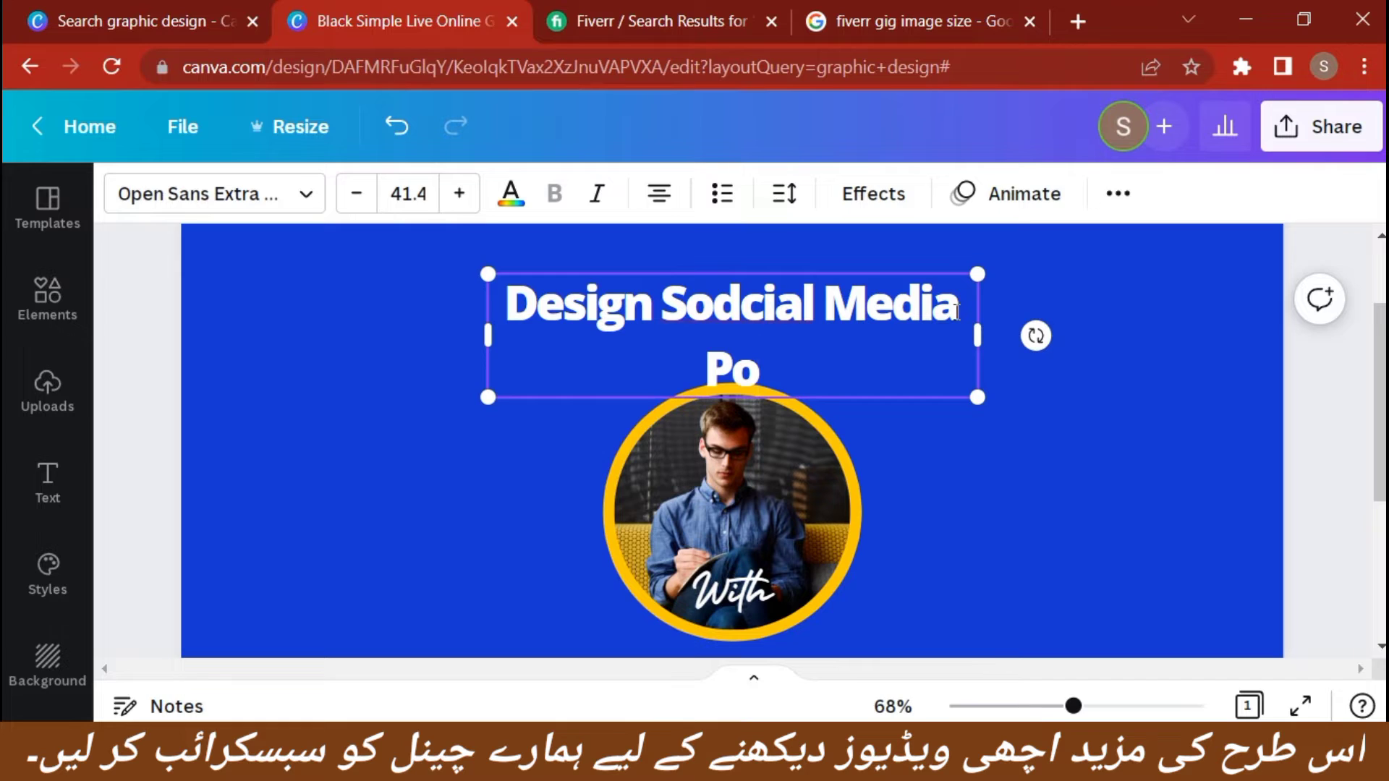
pyautogui.write('sts')
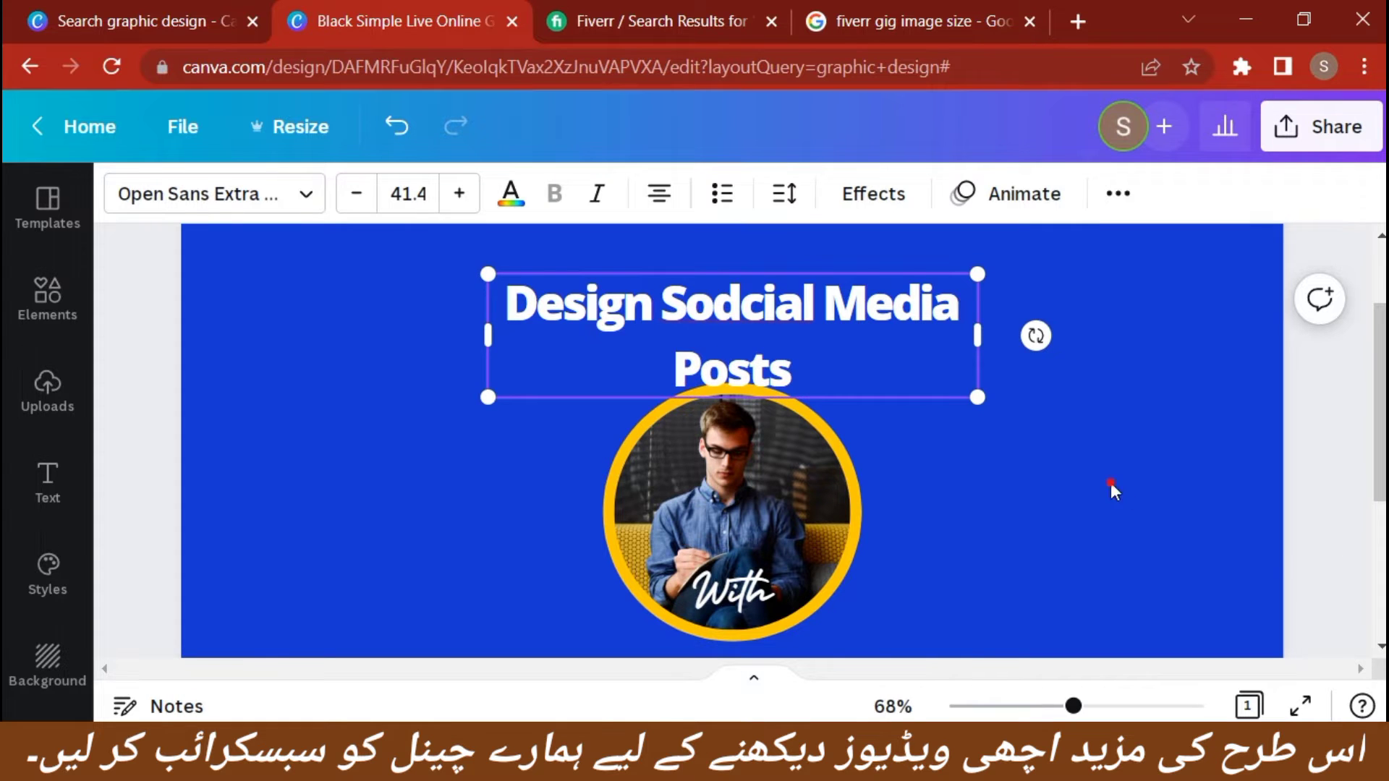
pyautogui.click(1111, 486)
pyautogui.click(787, 334)
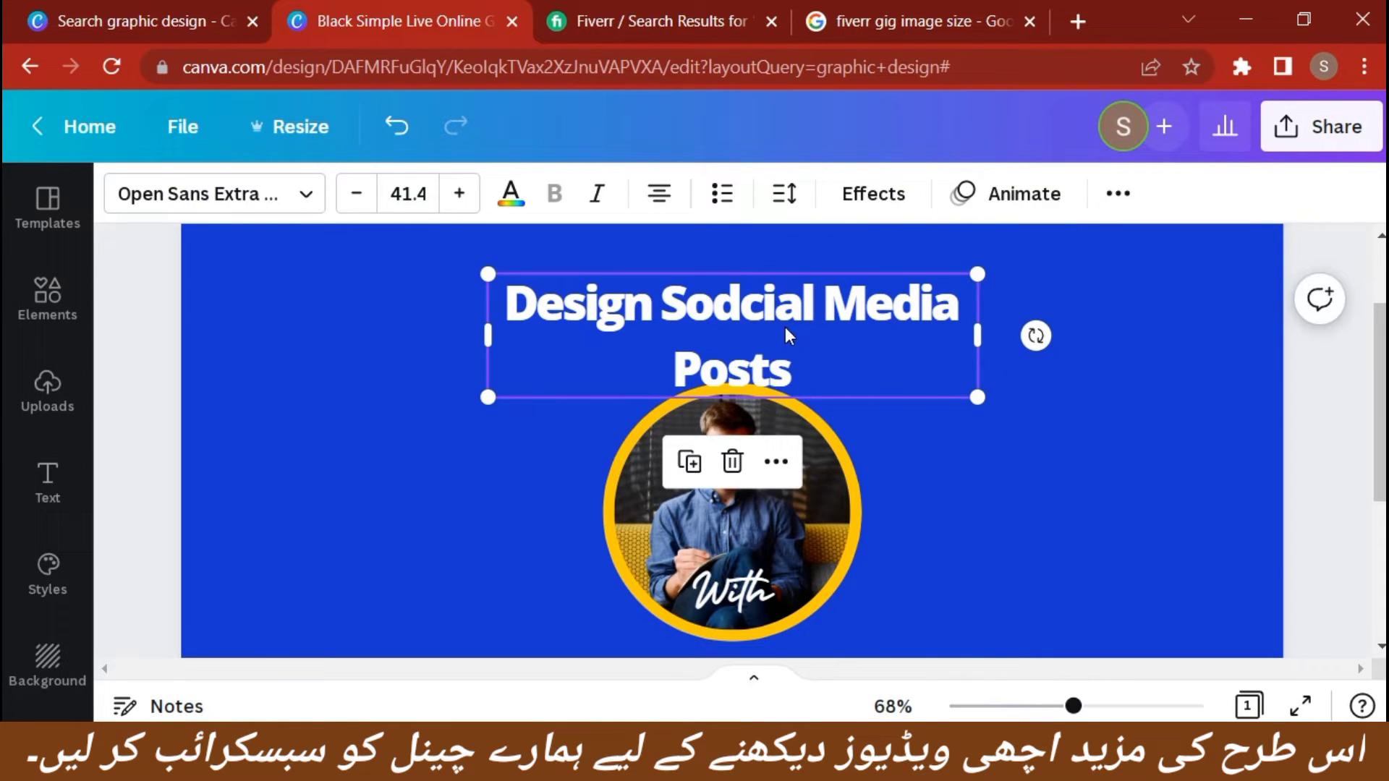
pyautogui.click(740, 304)
pyautogui.press('BackSpace')
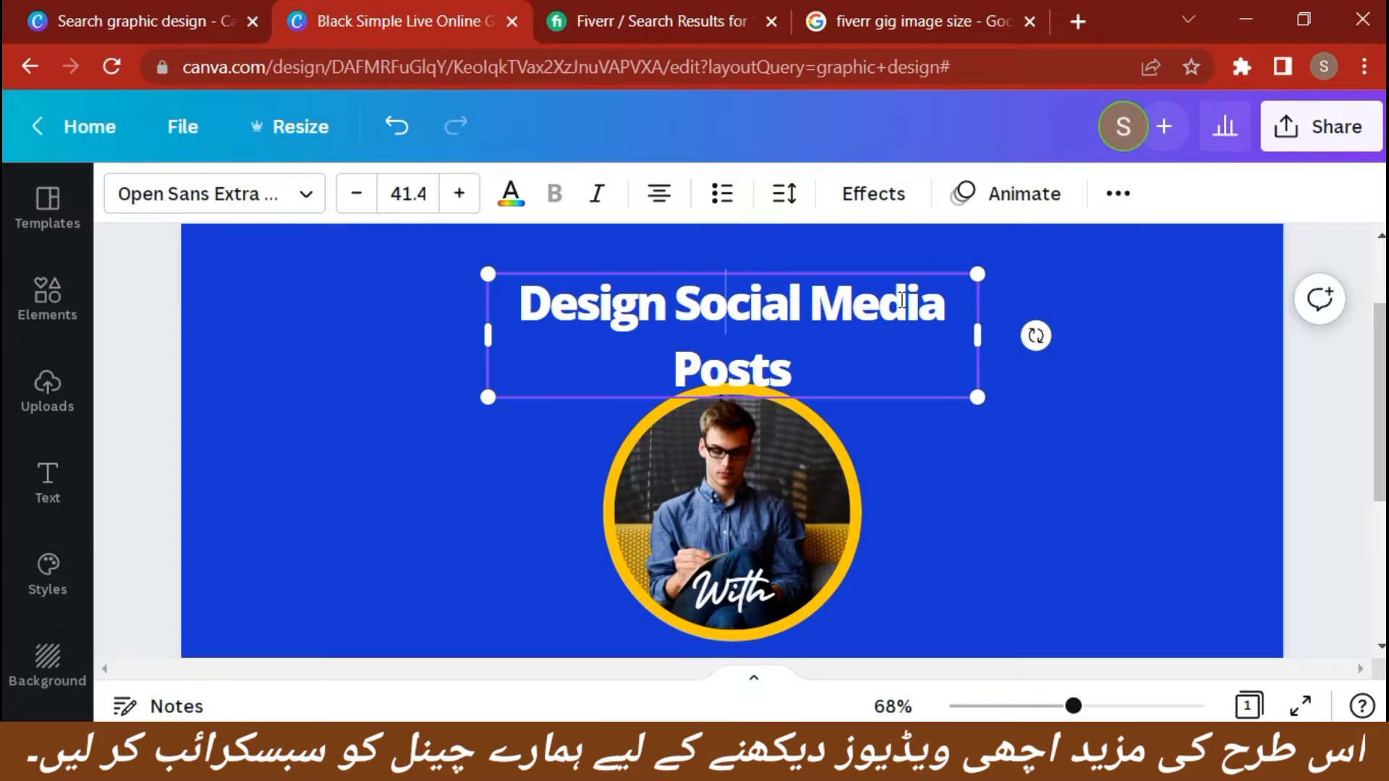
# Widen the heading's text box so its text fits on one line, and shift it slightly up and to the left
pyautogui.keyDown('shift'); pyautogui.click(977, 334); pyautogui.keyUp('shift')
pyautogui.keyDown('shift'); pyautogui.click(975, 337); pyautogui.keyUp('shift')
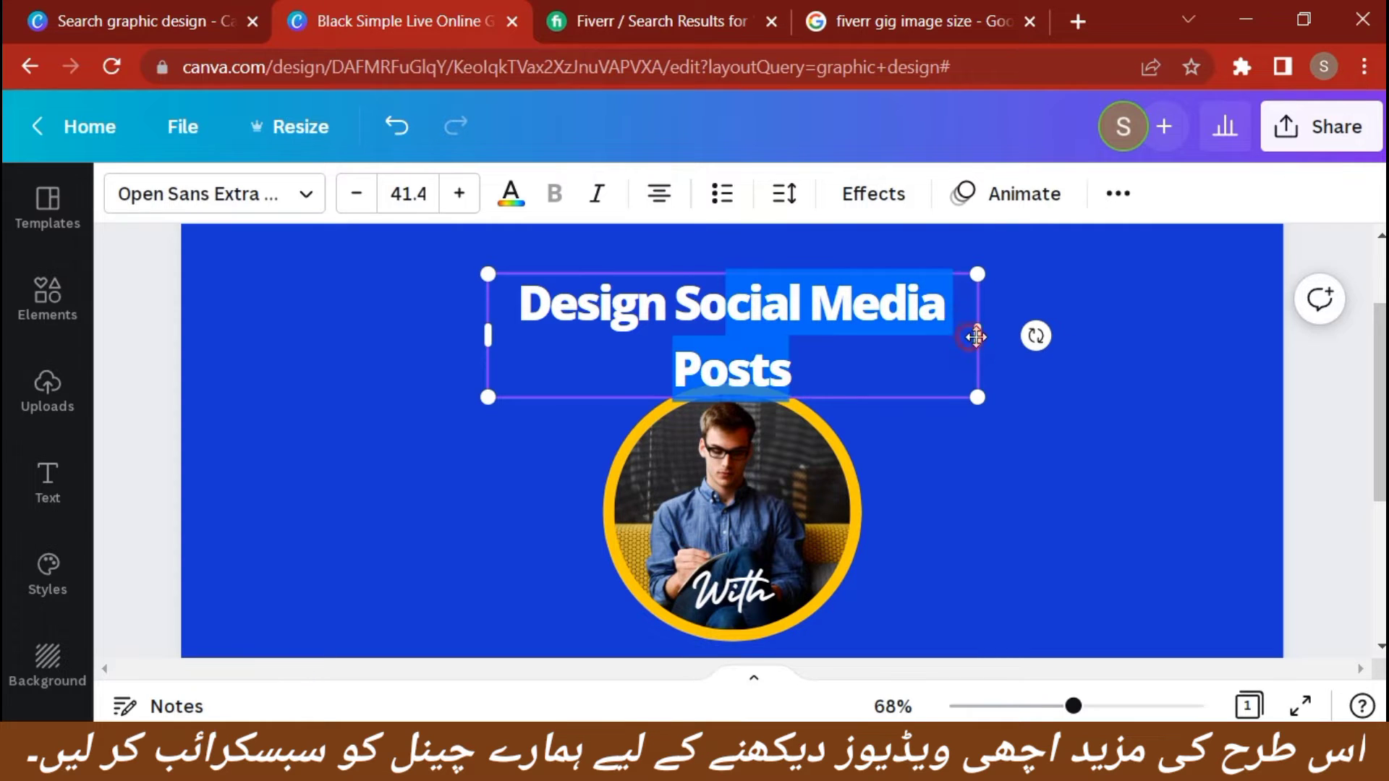
pyautogui.moveTo(982, 335); pyautogui.dragTo(1059, 333)
pyautogui.click(1039, 377)
pyautogui.moveTo(818, 313); pyautogui.dragTo(805, 304)
pyautogui.click(907, 394)
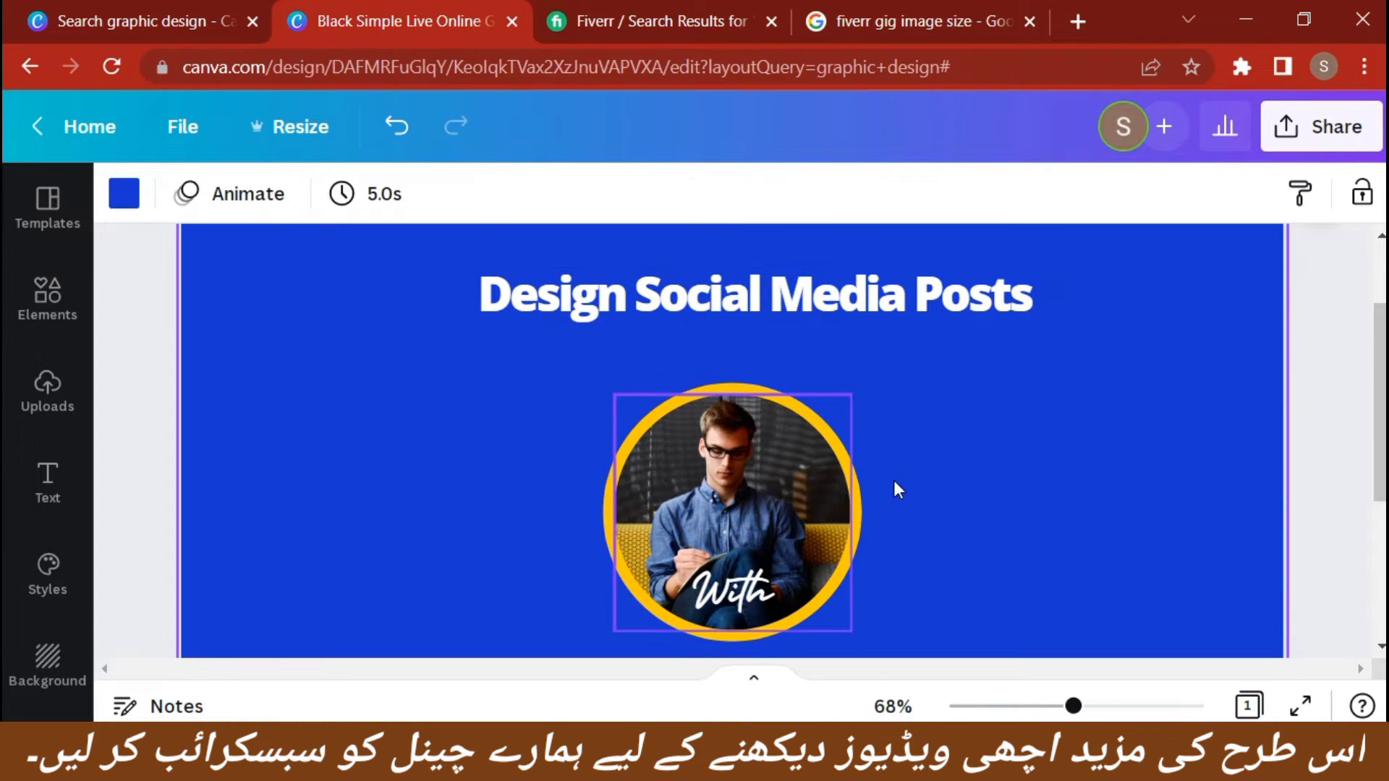
# Delete the "With" text overlaid on the circular portrait
pyautogui.click(738, 498)
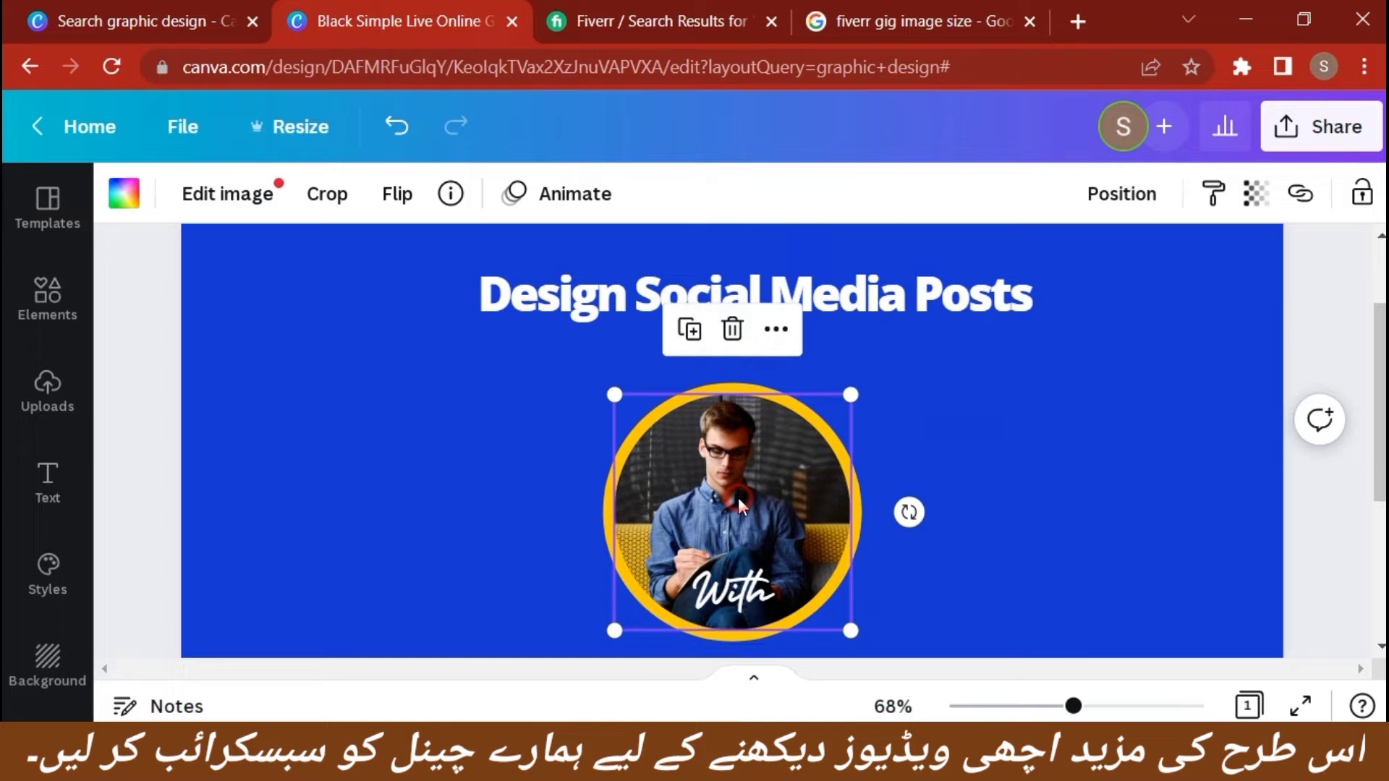
pyautogui.click(718, 601)
pyautogui.press('Delete')
# Zoom in to 96% and examine the circular portrait, the name caption below it and the heading above it
pyautogui.scroll(-2, 886, 476)
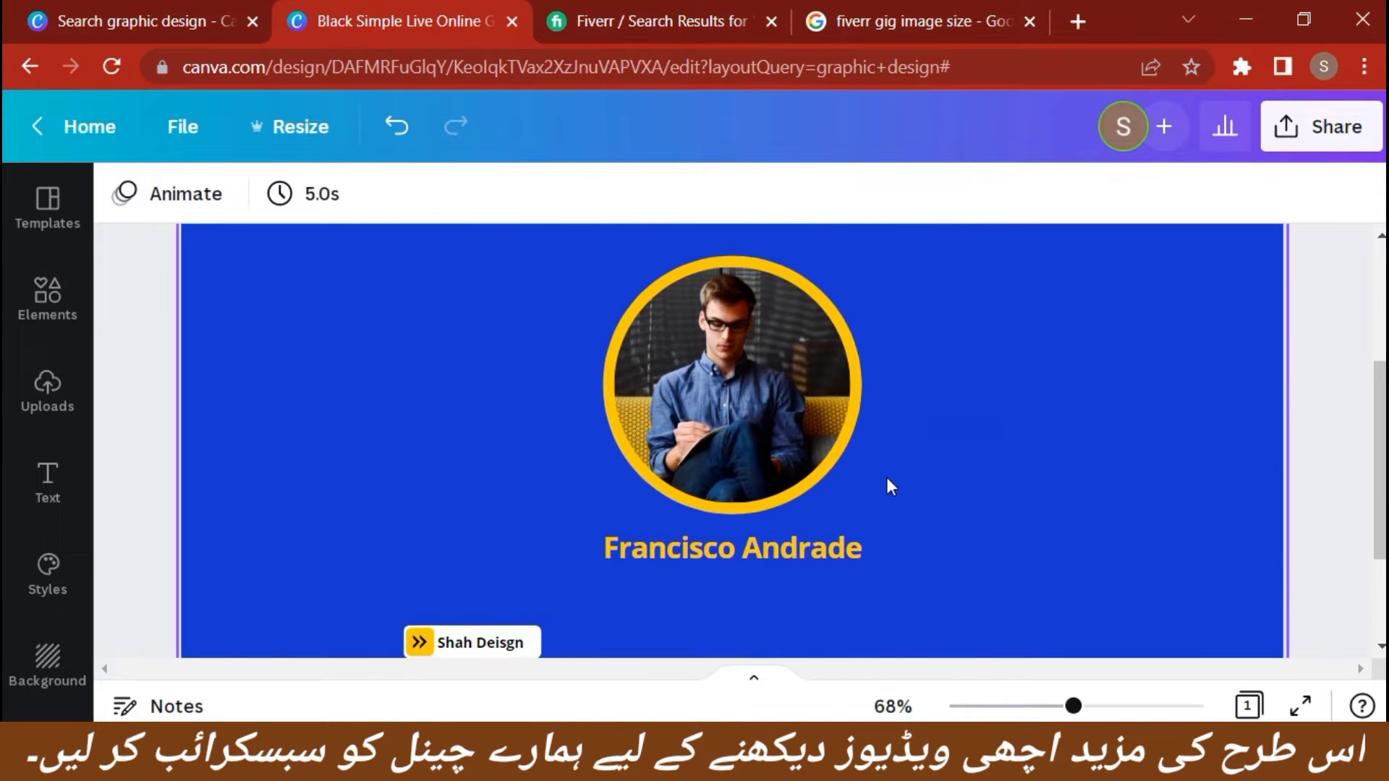
pyautogui.scroll(2, 887, 476)
pyautogui.scroll(-2, 887, 476)
pyautogui.scroll(3, 887, 477)
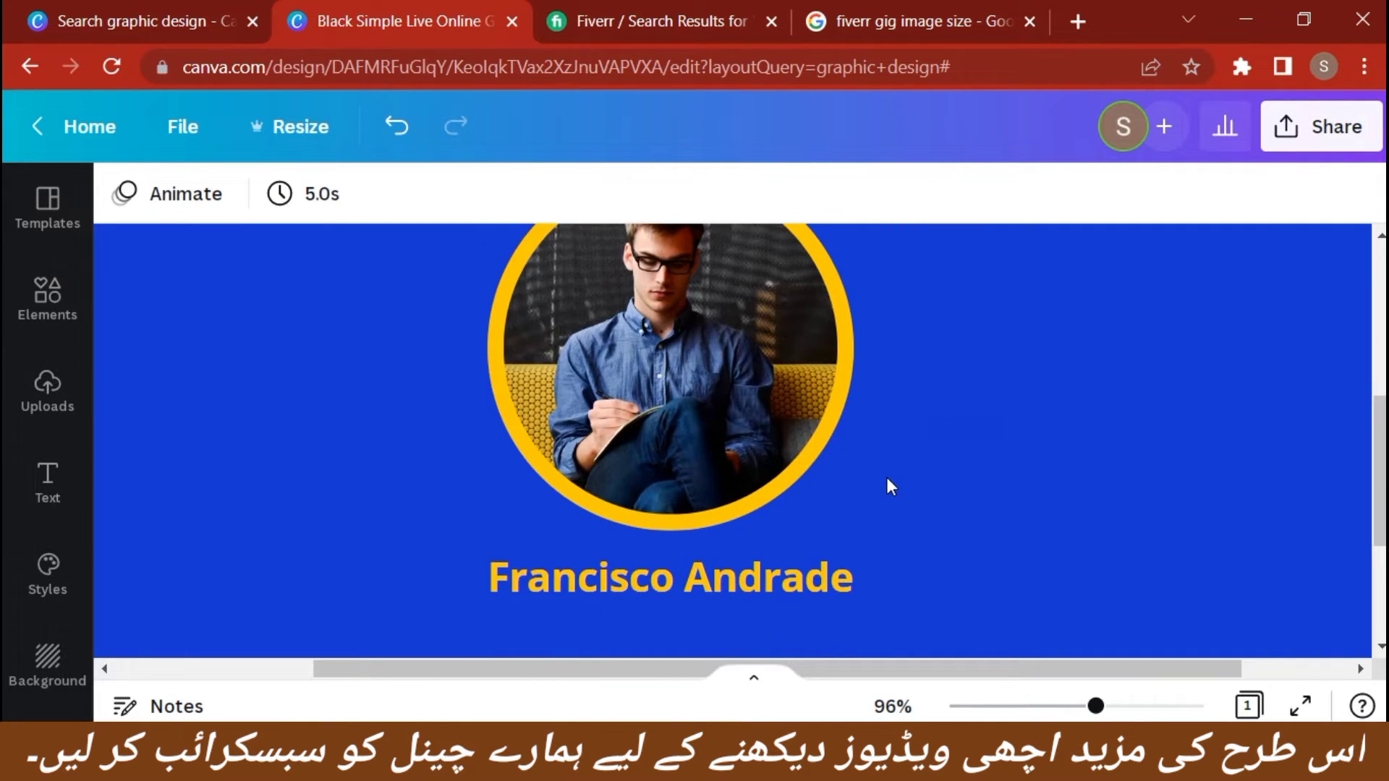
pyautogui.scroll(-1, 891, 449)
pyautogui.click(701, 383)
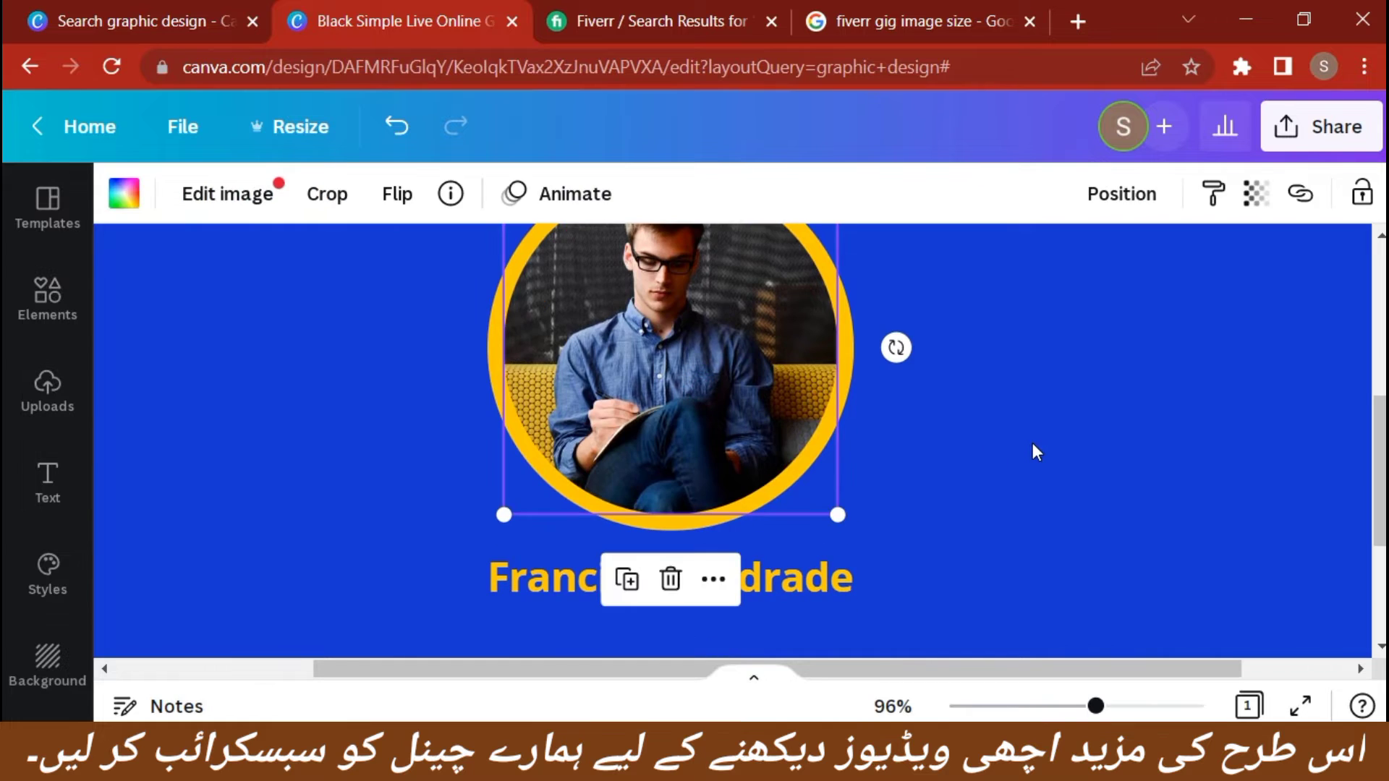
pyautogui.scroll(3, 1031, 451)
pyautogui.scroll(-3, 1032, 452)
pyautogui.scroll(2, 1034, 450)
pyautogui.scroll(2, 1033, 450)
pyautogui.click(787, 354)
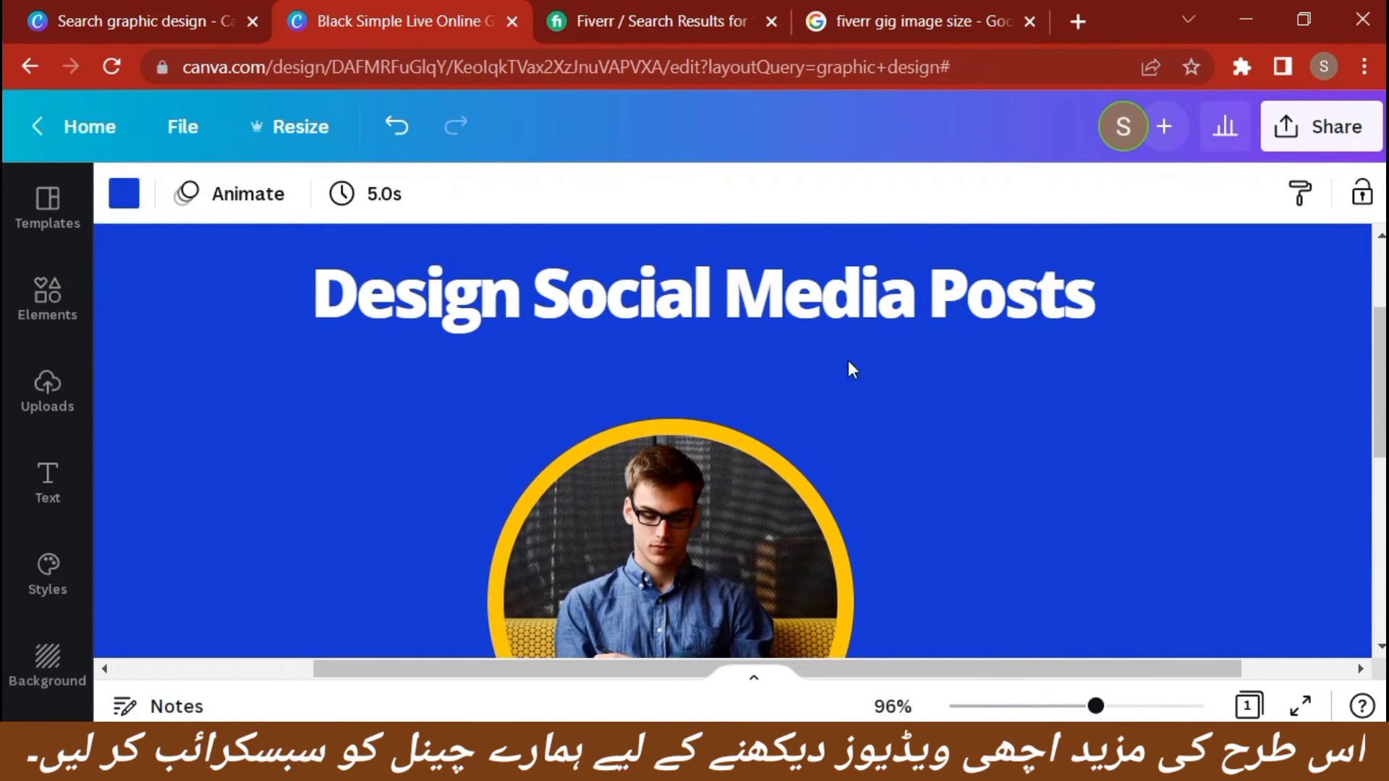
# Browse the English fonts available for the "Design Social Media Posts" heading without changing its typeface
pyautogui.click(839, 291)
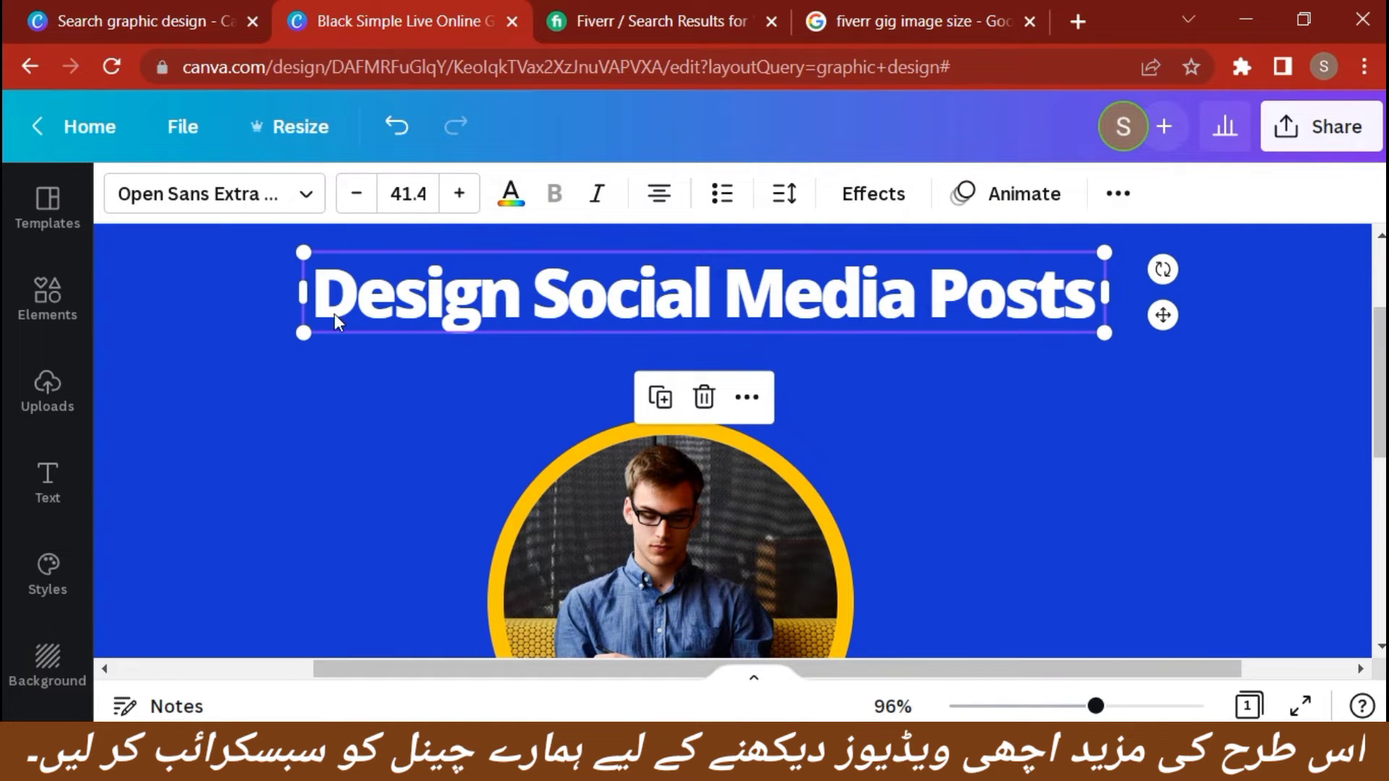
pyautogui.click(300, 197)
pyautogui.scroll(-5, 288, 485)
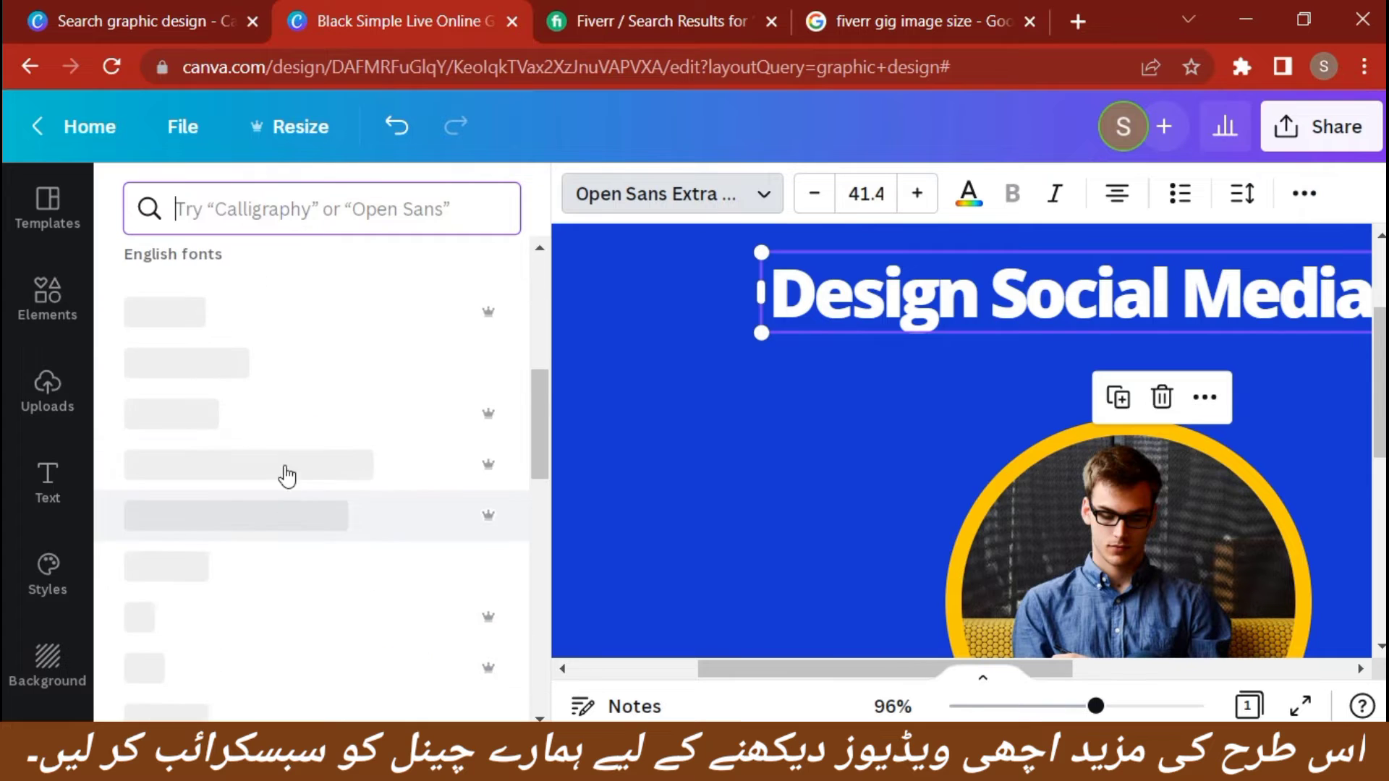
pyautogui.scroll(-6, 289, 456)
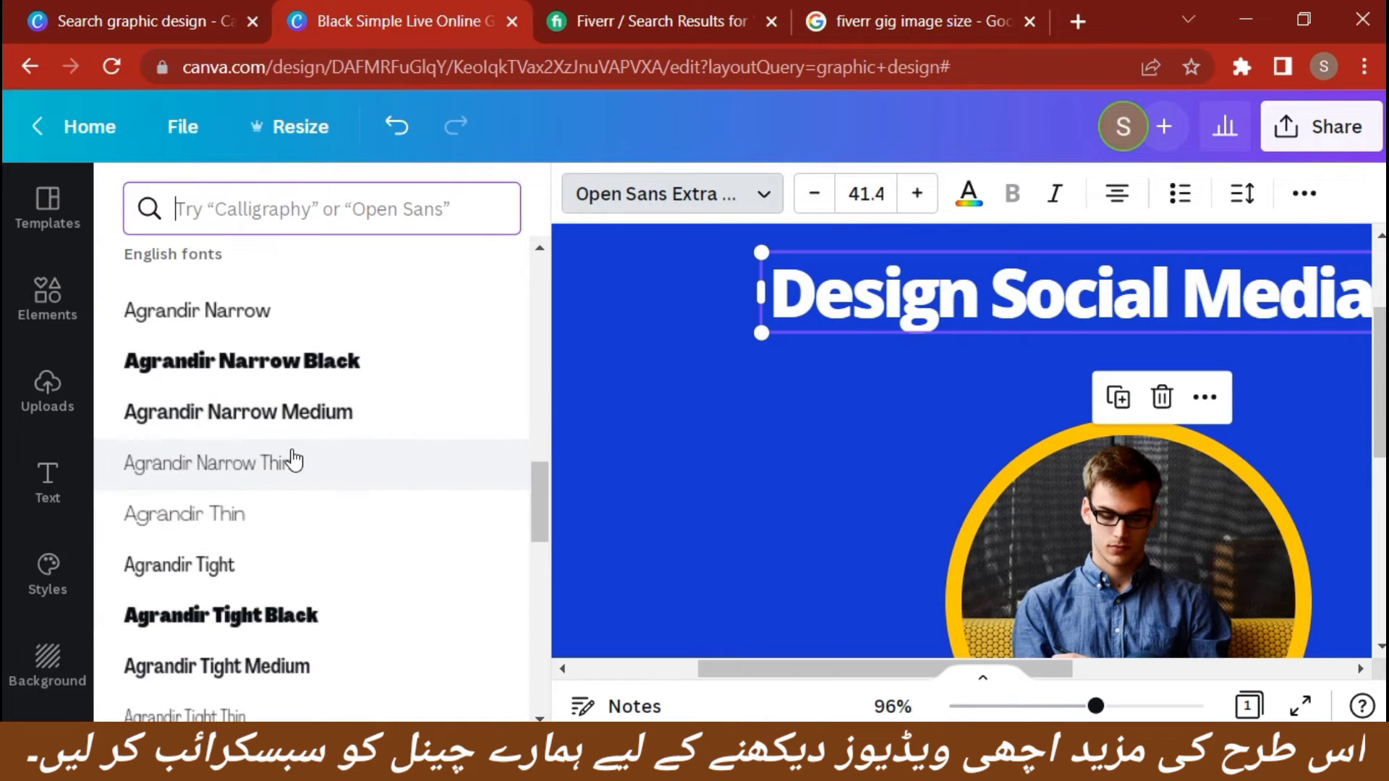
pyautogui.scroll(-4, 294, 460)
pyautogui.scroll(10, 347, 456)
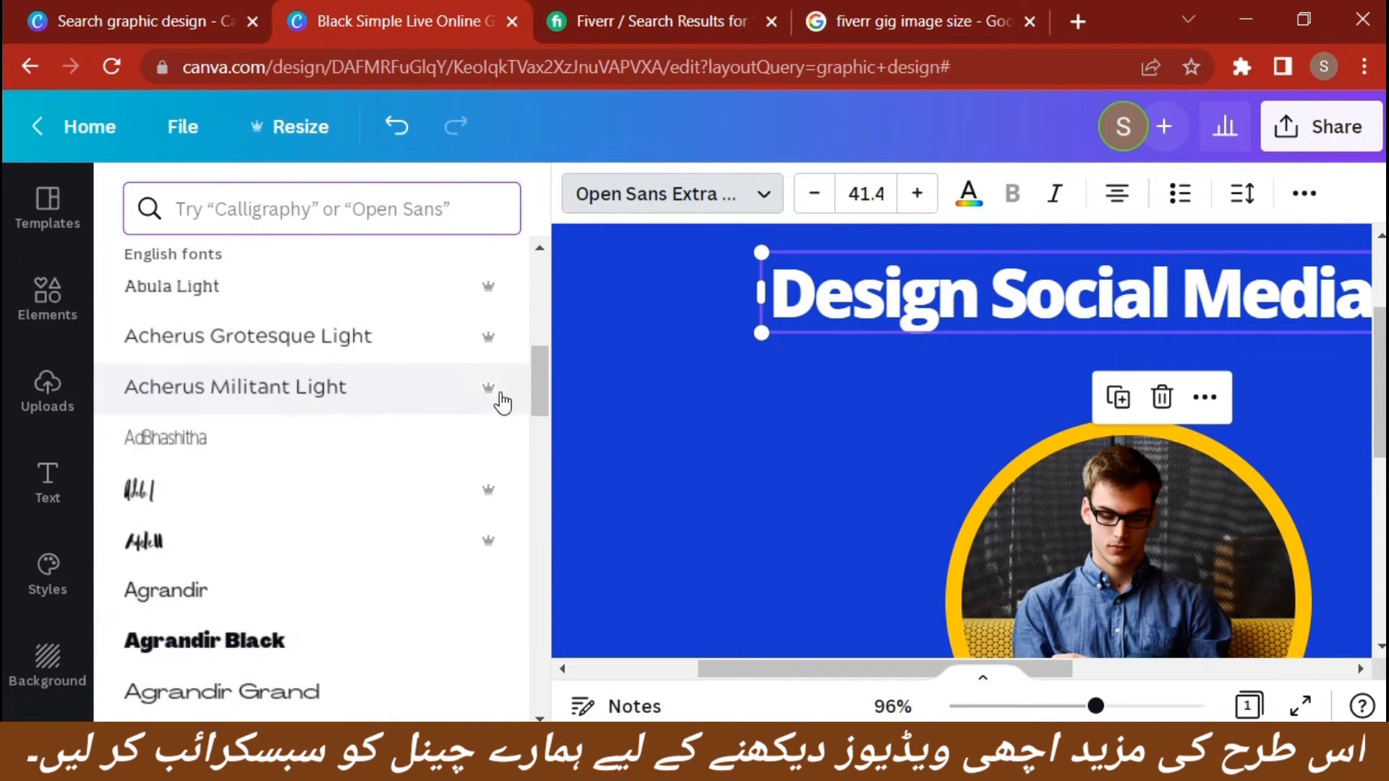
pyautogui.scroll(-3, 376, 478)
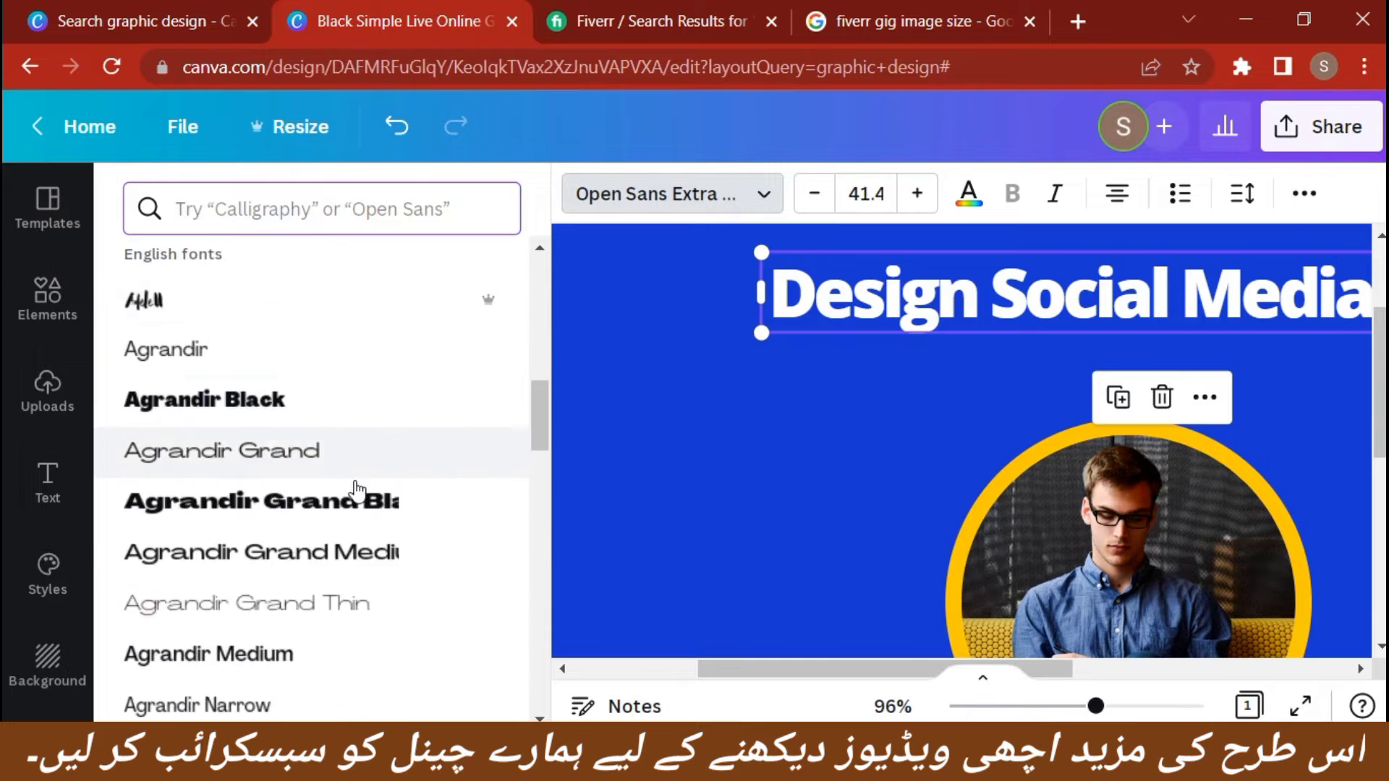
pyautogui.scroll(-15, 356, 491)
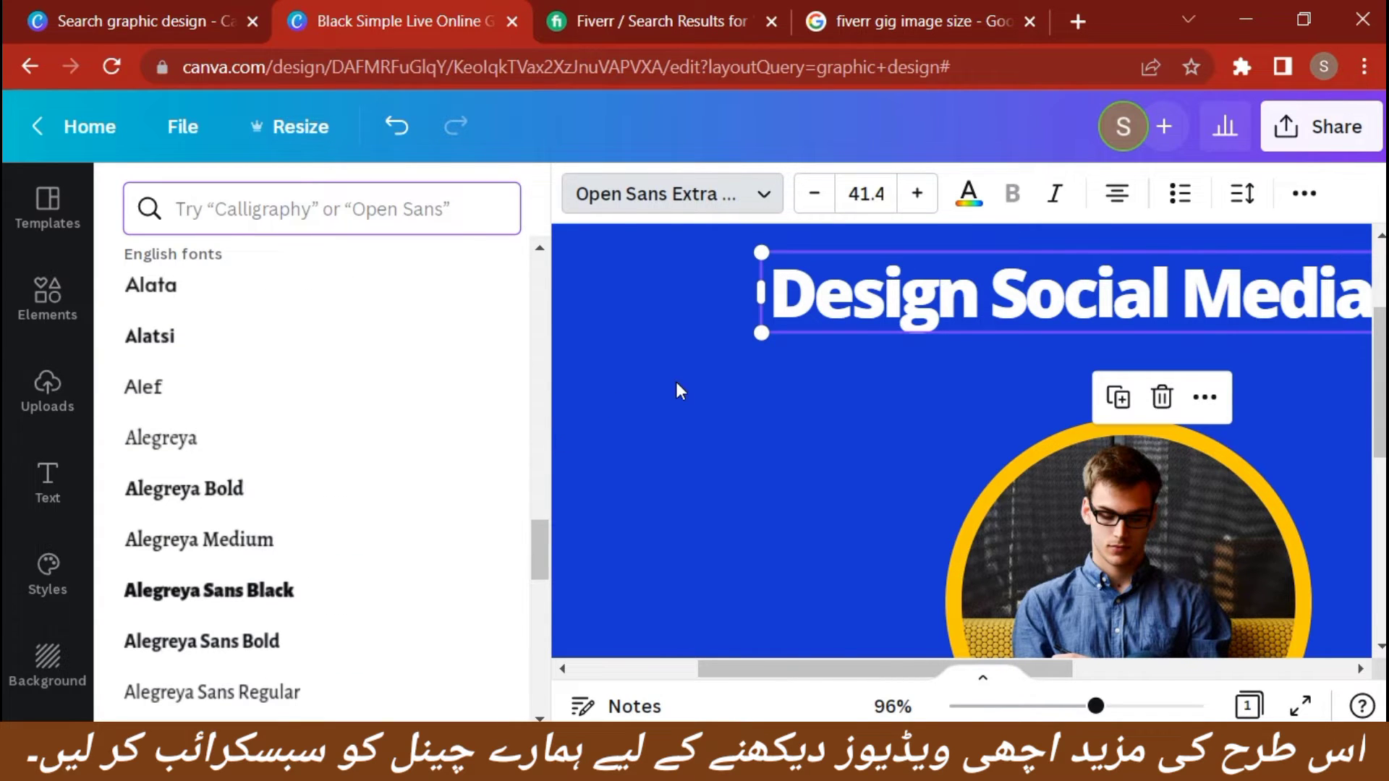
pyautogui.click(664, 381)
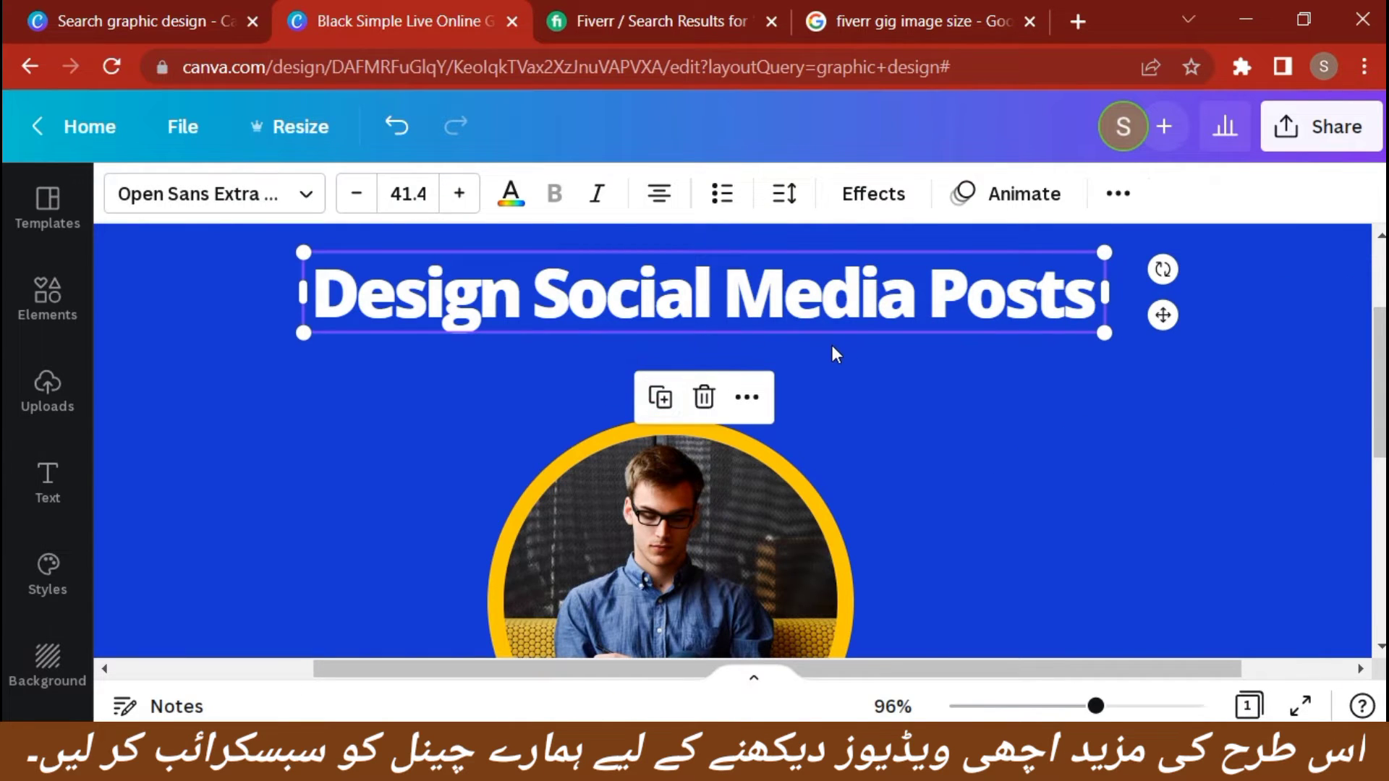
# Adjust the font size of the "Design Social Media Posts" heading to 40.4
pyautogui.click(459, 193)
pyautogui.click(458, 194)
pyautogui.click(356, 193)
pyautogui.click(356, 194)
pyautogui.click(356, 193)
pyautogui.click(356, 193)
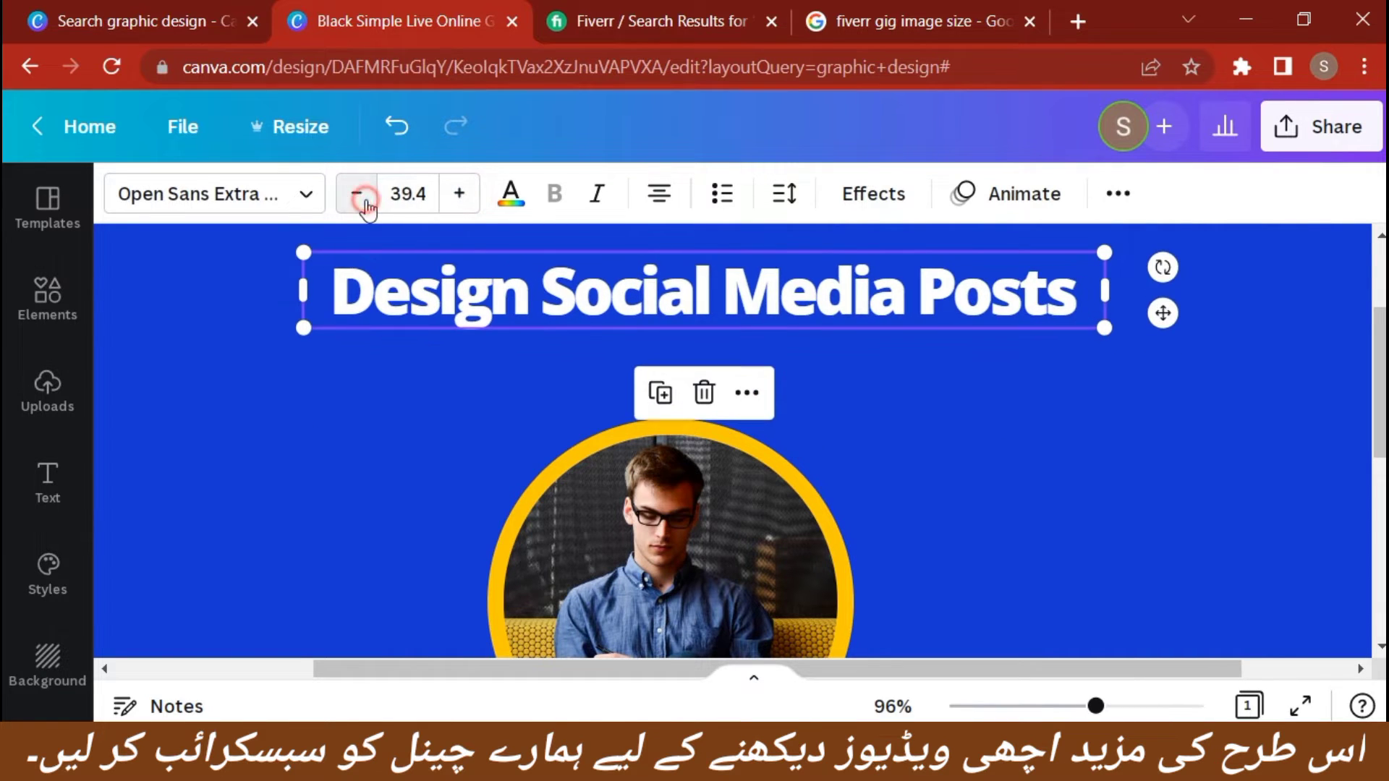
pyautogui.click(356, 193)
pyautogui.click(356, 193)
pyautogui.click(355, 193)
pyautogui.click(453, 205)
pyautogui.click(453, 205)
pyautogui.click(453, 205)
pyautogui.click(453, 205)
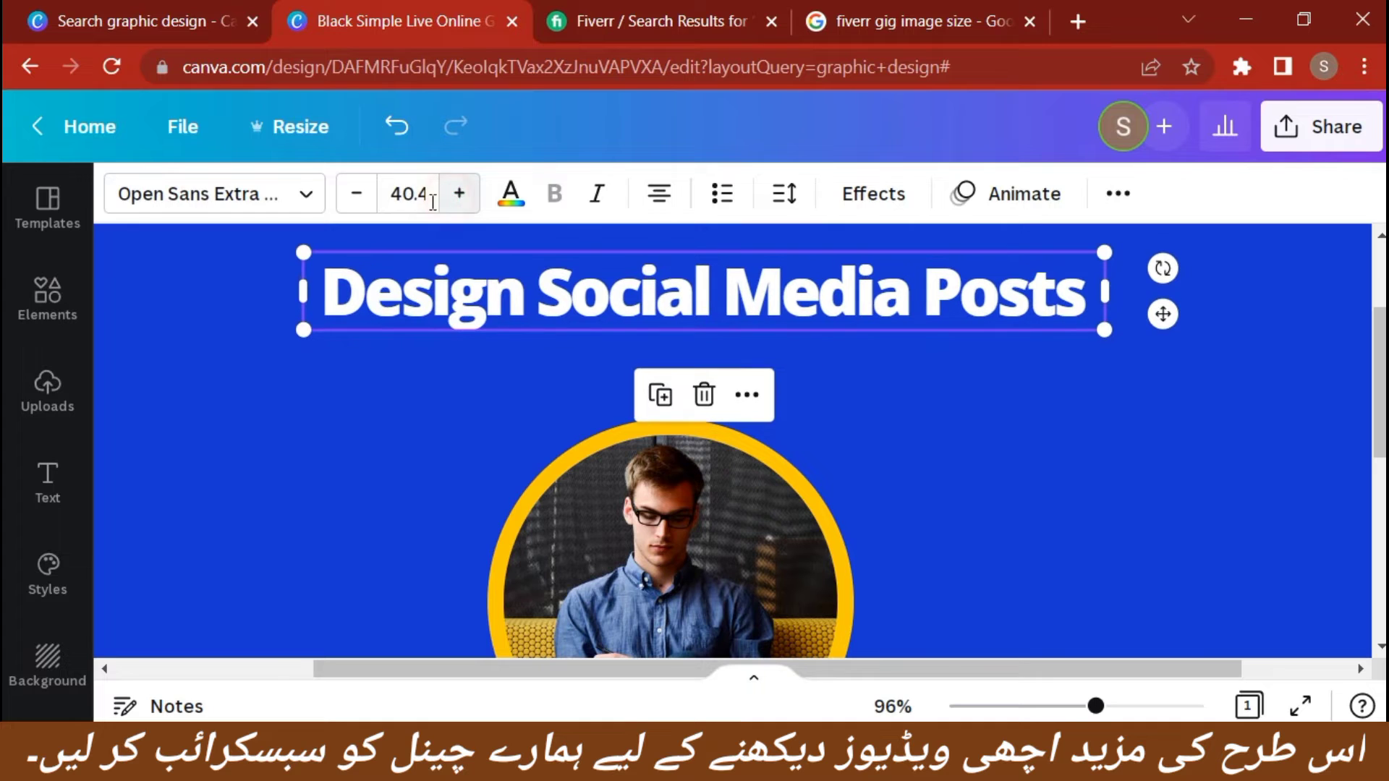
# Try black and red on the heading text, settling on the document's yellow color
pyautogui.click(509, 195)
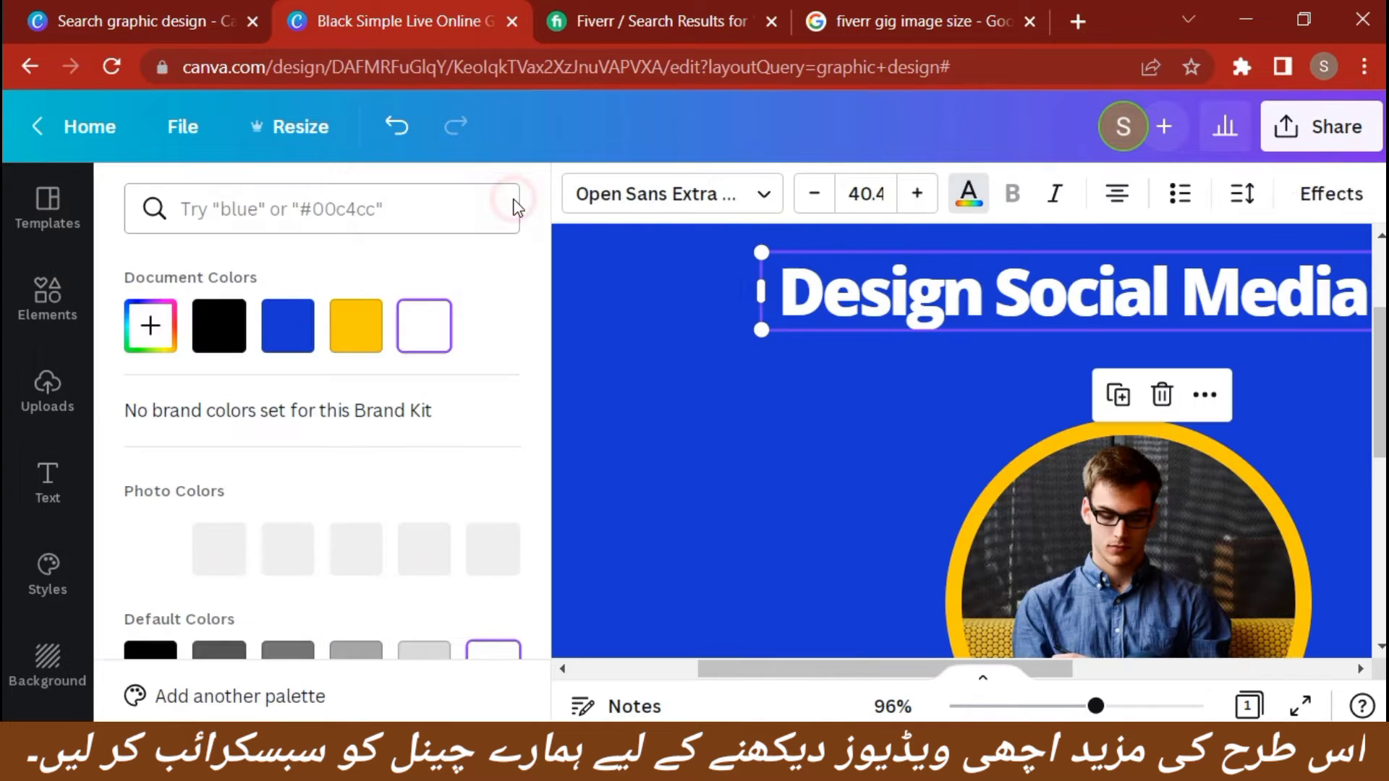
pyautogui.click(245, 356)
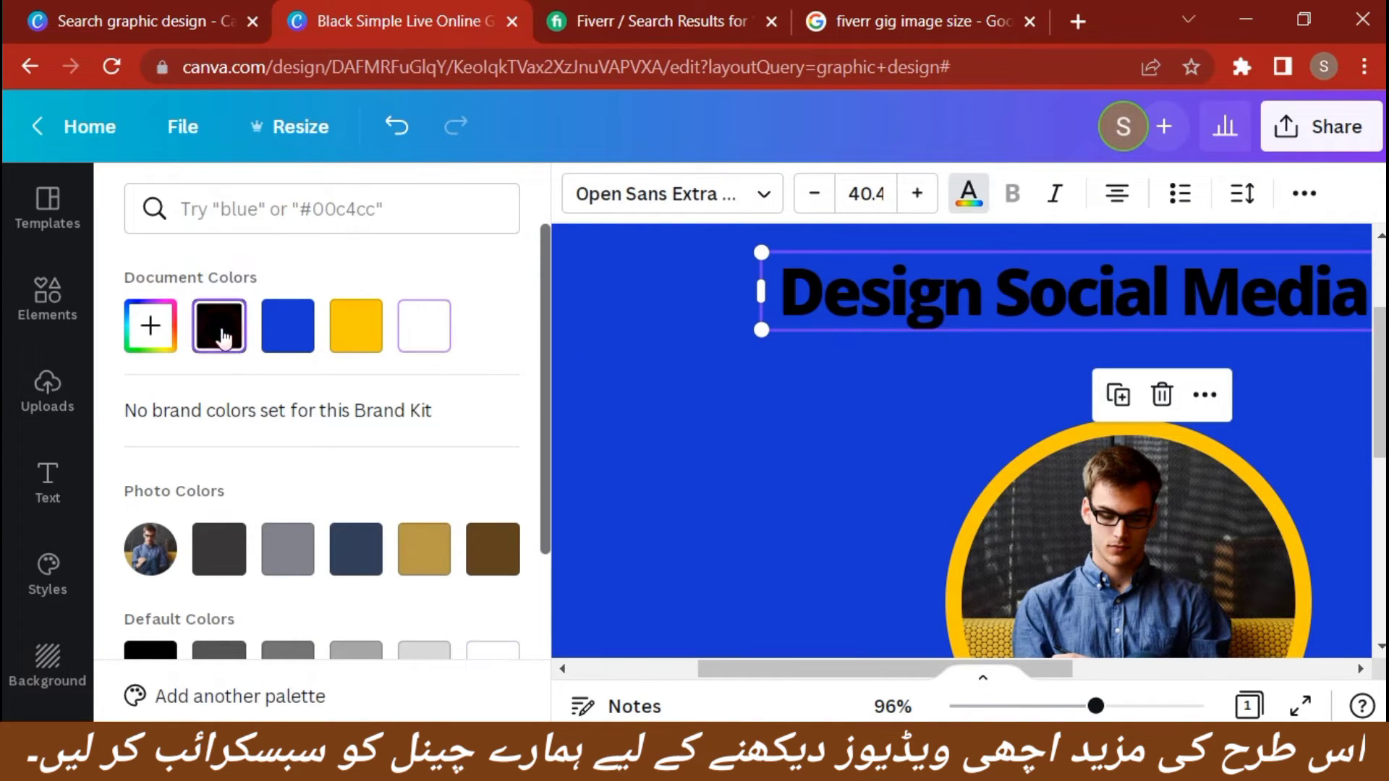
pyautogui.scroll(-3, 434, 427)
pyautogui.click(168, 467)
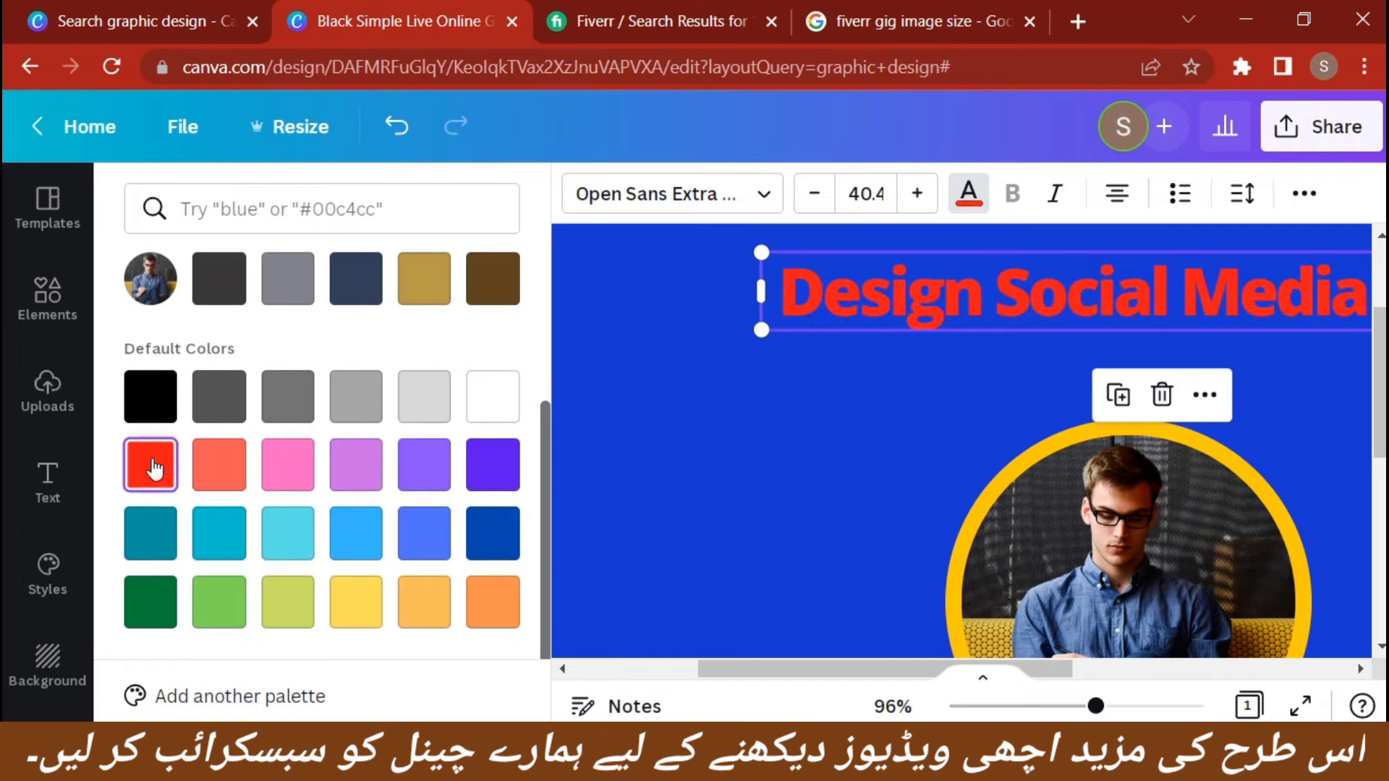
pyautogui.scroll(3, 260, 434)
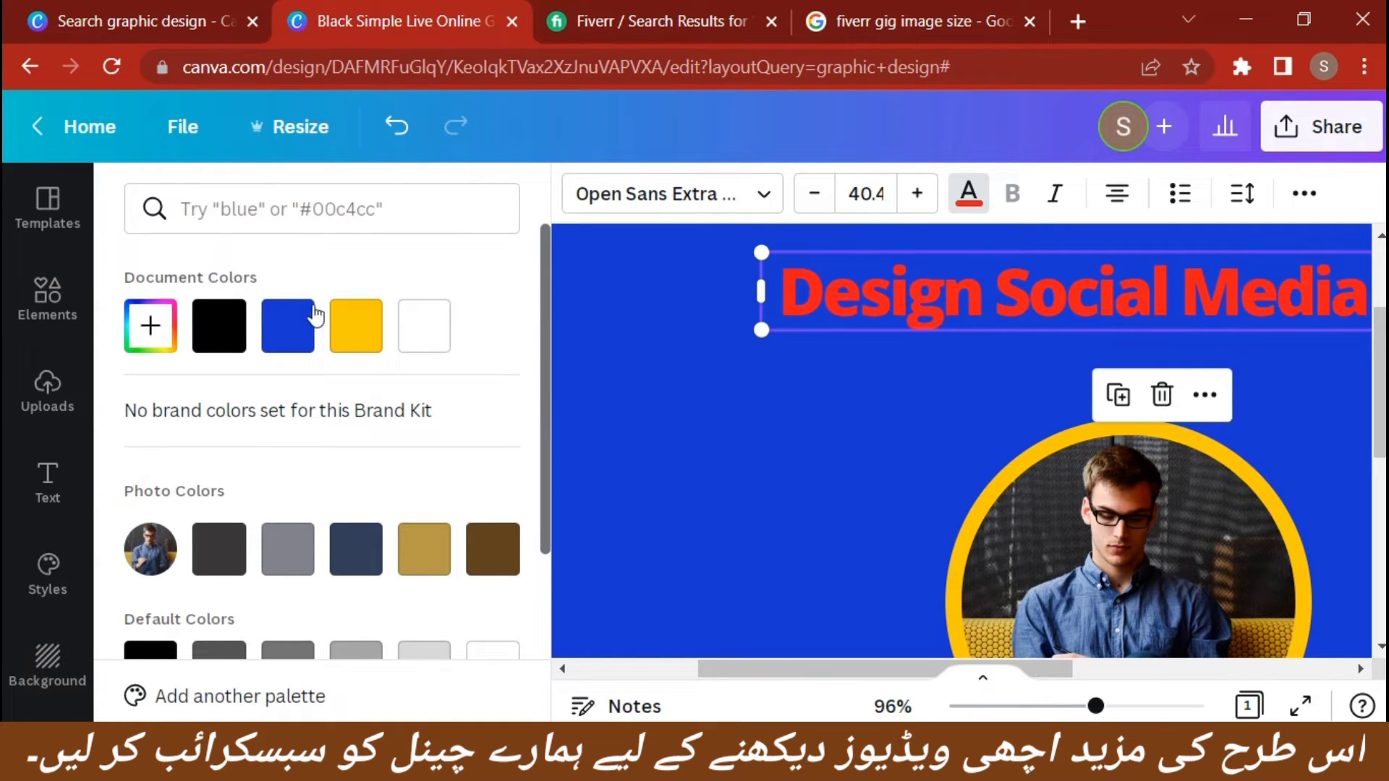
pyautogui.click(358, 341)
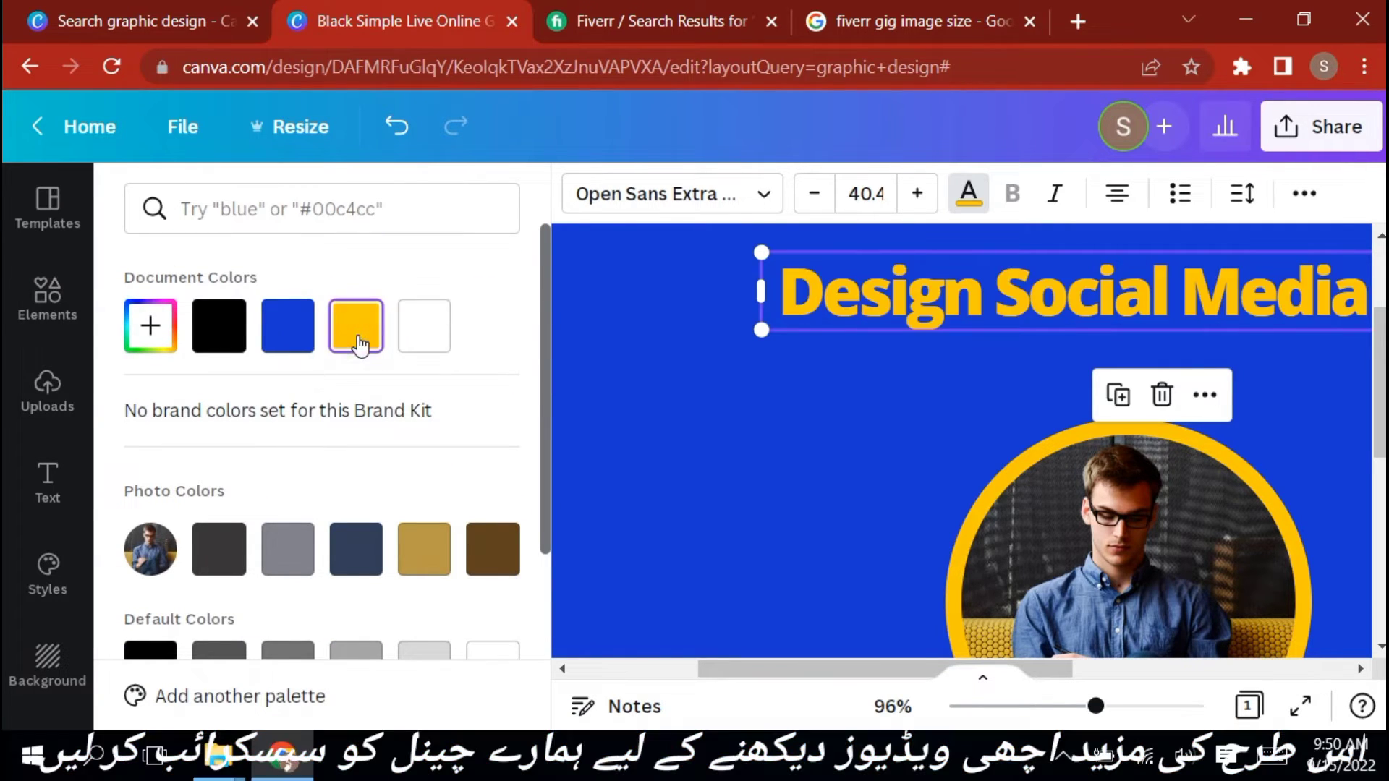
pyautogui.click(684, 346)
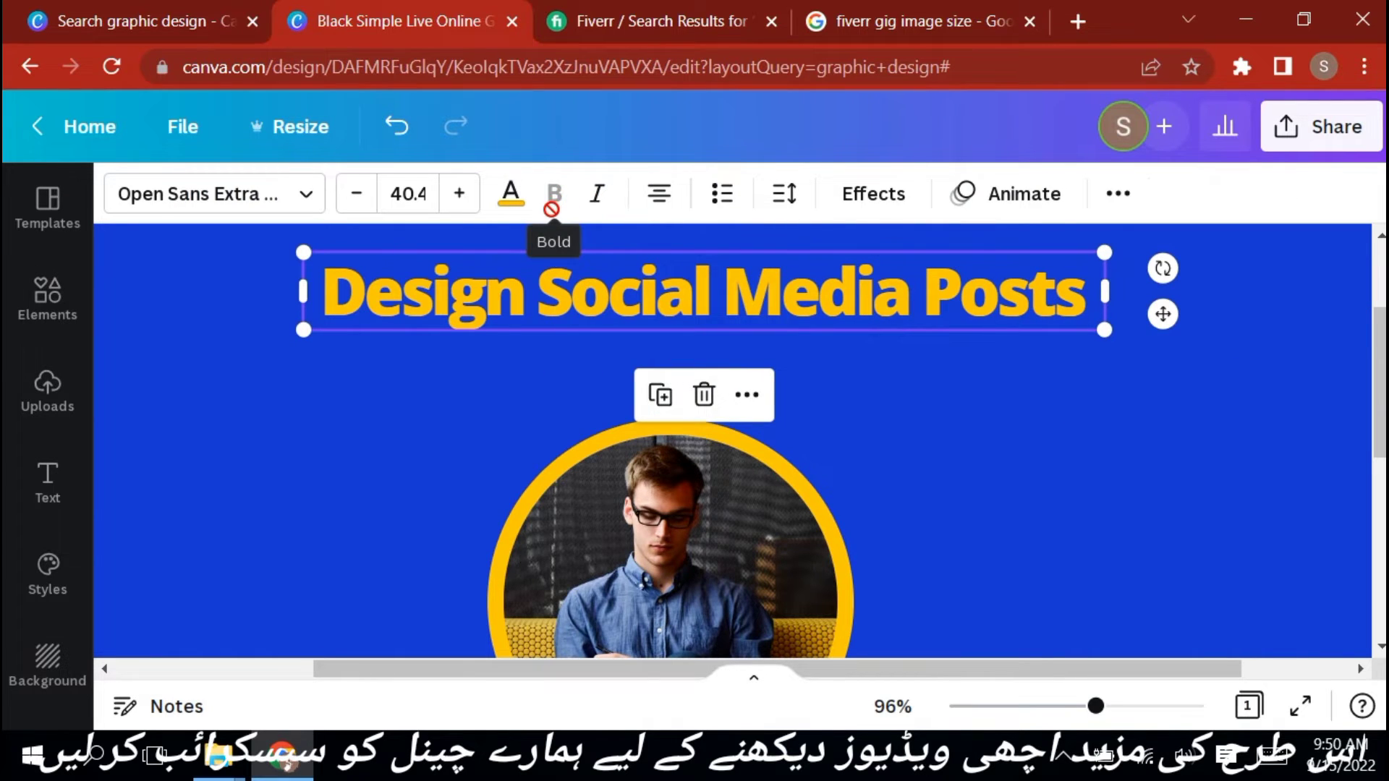
# Italicize the heading and cycle through its text alignments back to centered
pyautogui.click(597, 205)
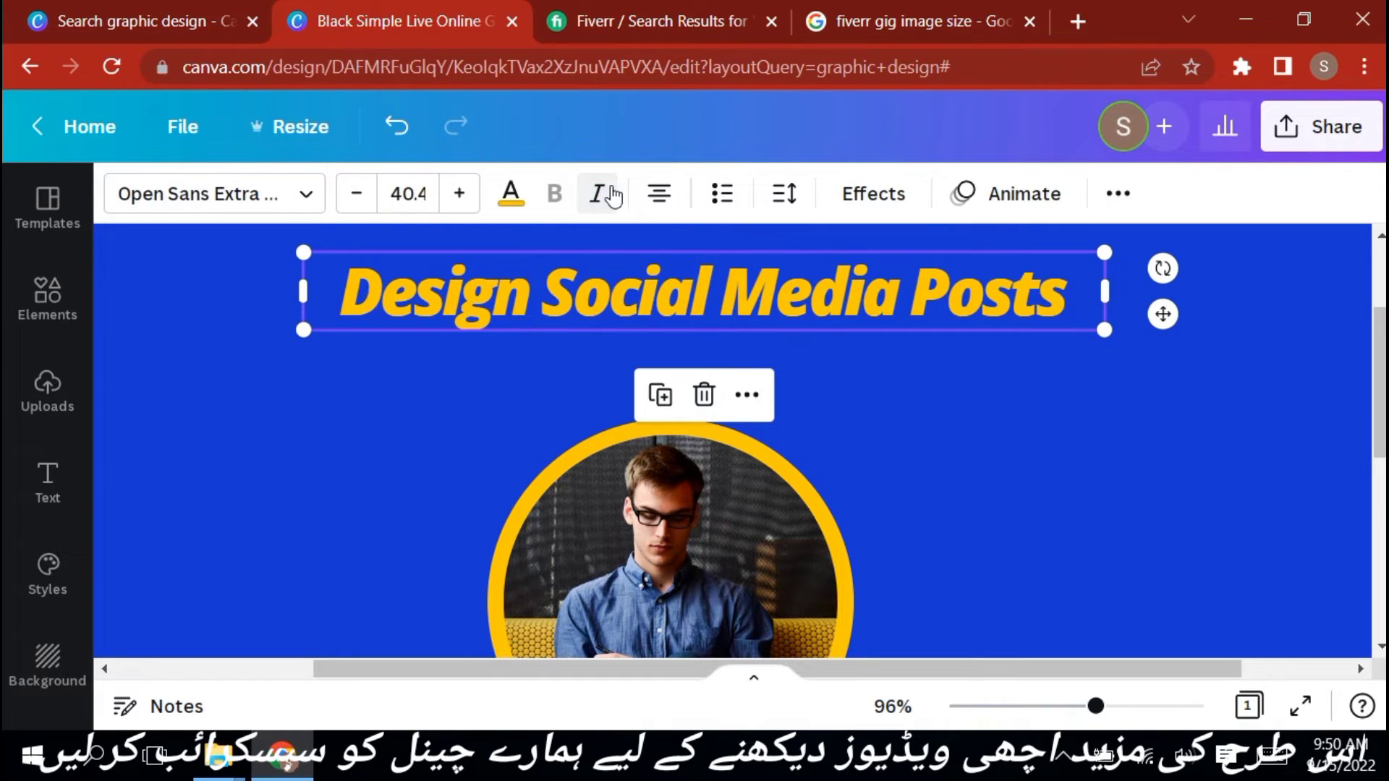
pyautogui.click(659, 208)
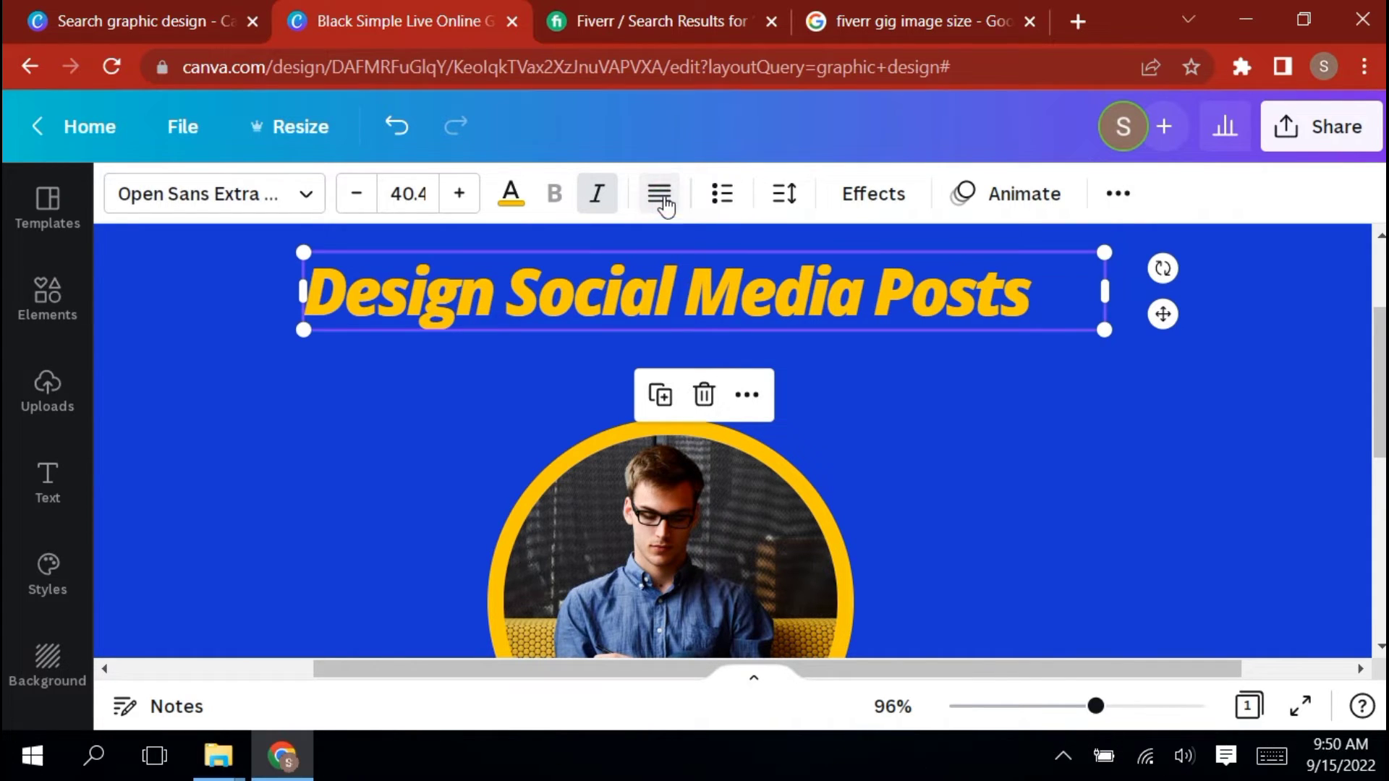
pyautogui.click(663, 209)
pyautogui.click(663, 204)
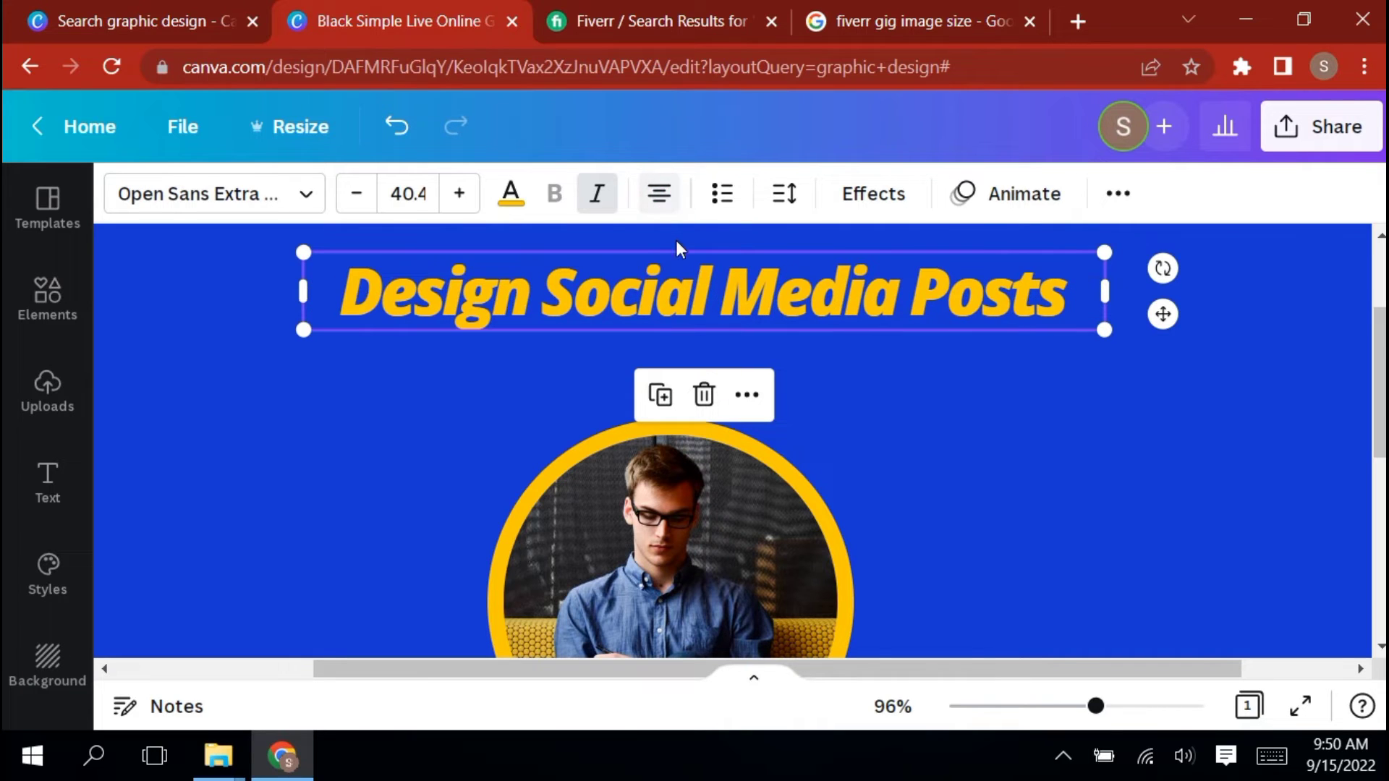
# Compare the Shadow and Lift text effects on the heading and apply Lift, then deselect it
pyautogui.click(888, 206)
pyautogui.click(457, 368)
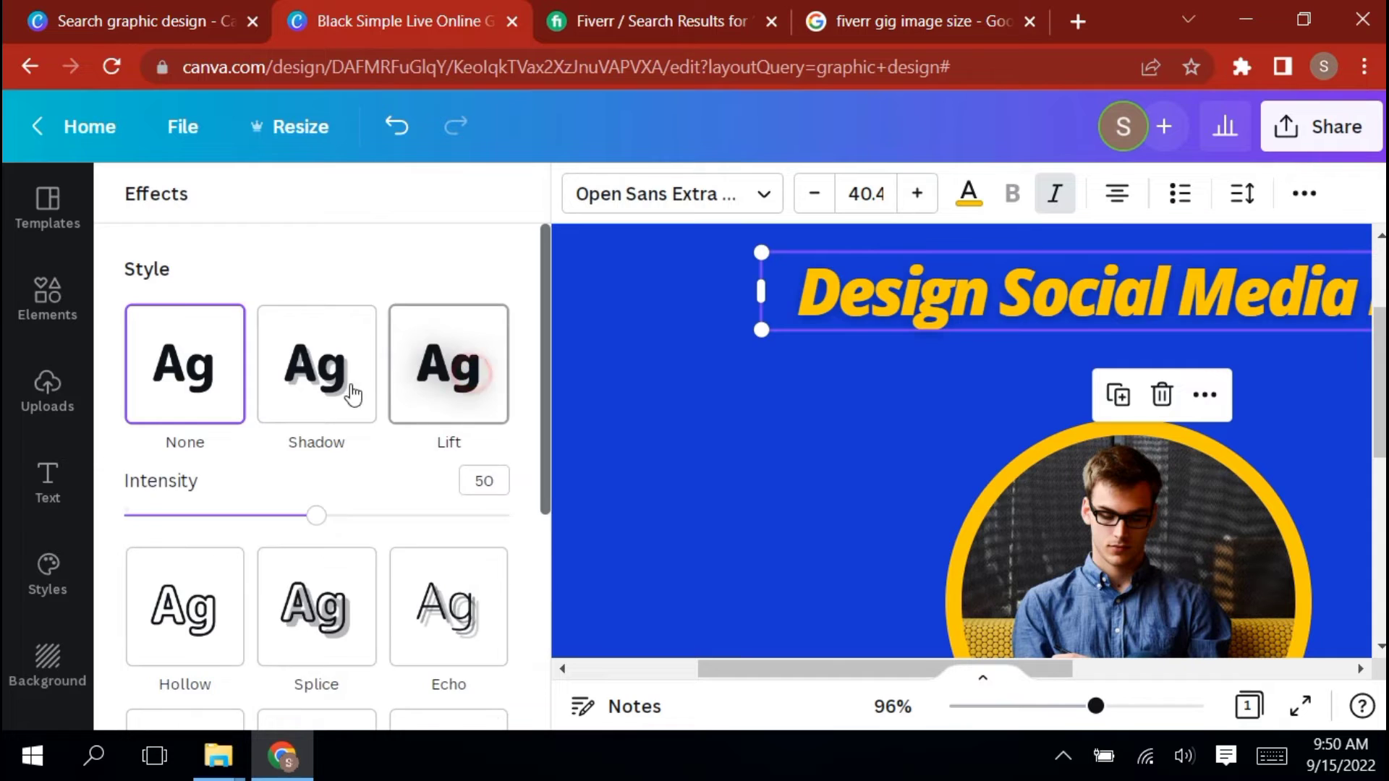
pyautogui.click(318, 380)
pyautogui.click(170, 391)
pyautogui.click(412, 378)
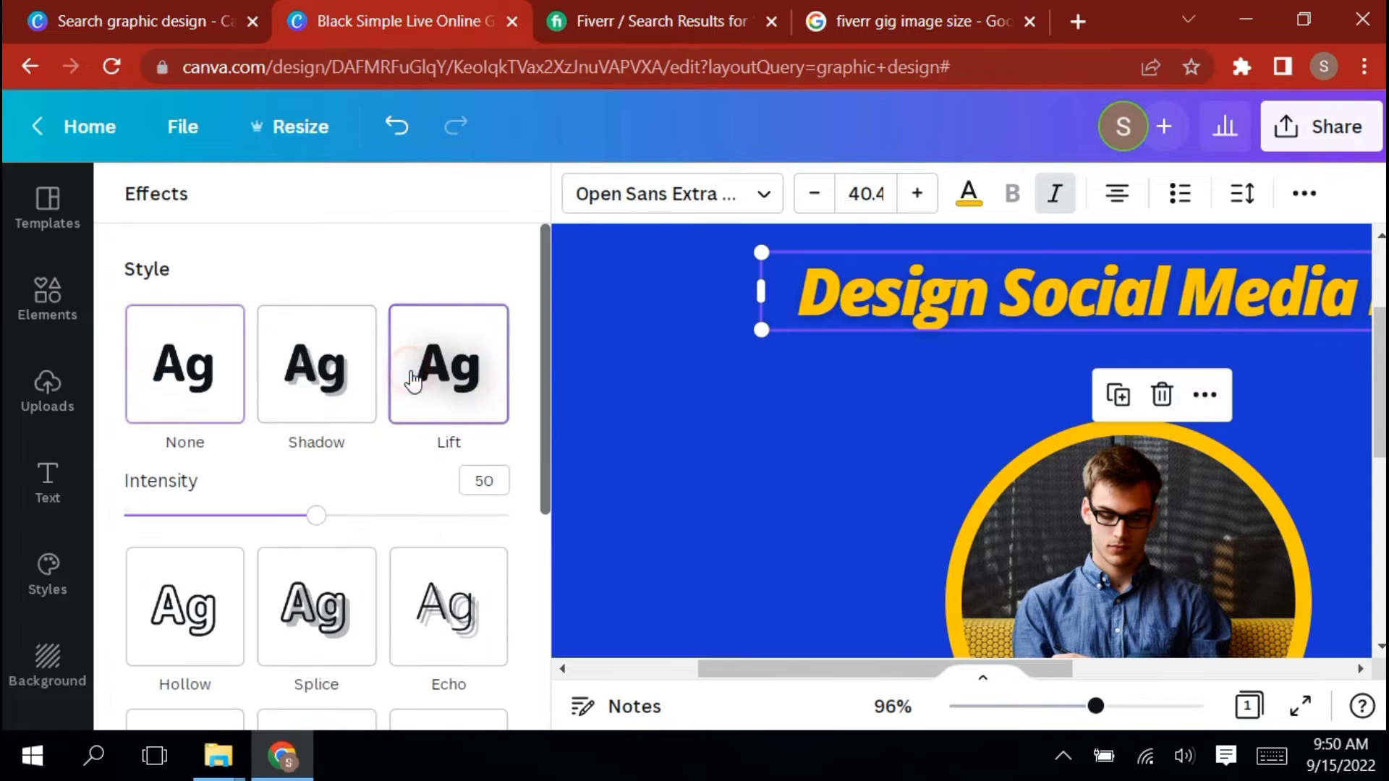
pyautogui.click(620, 325)
pyautogui.click(933, 404)
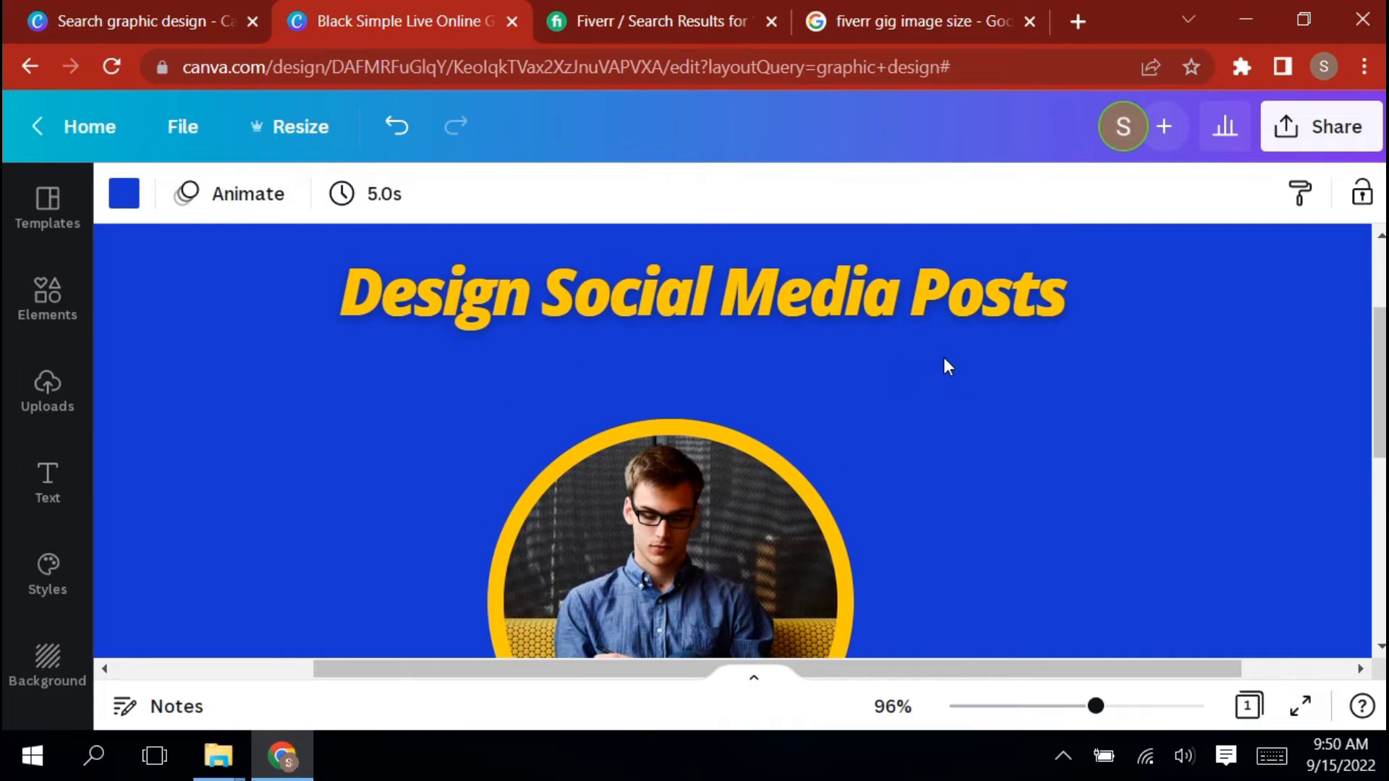
# Delete the photo from the circular frame and refill the frame with the uploaded photo
pyautogui.scroll(-2, 944, 357)
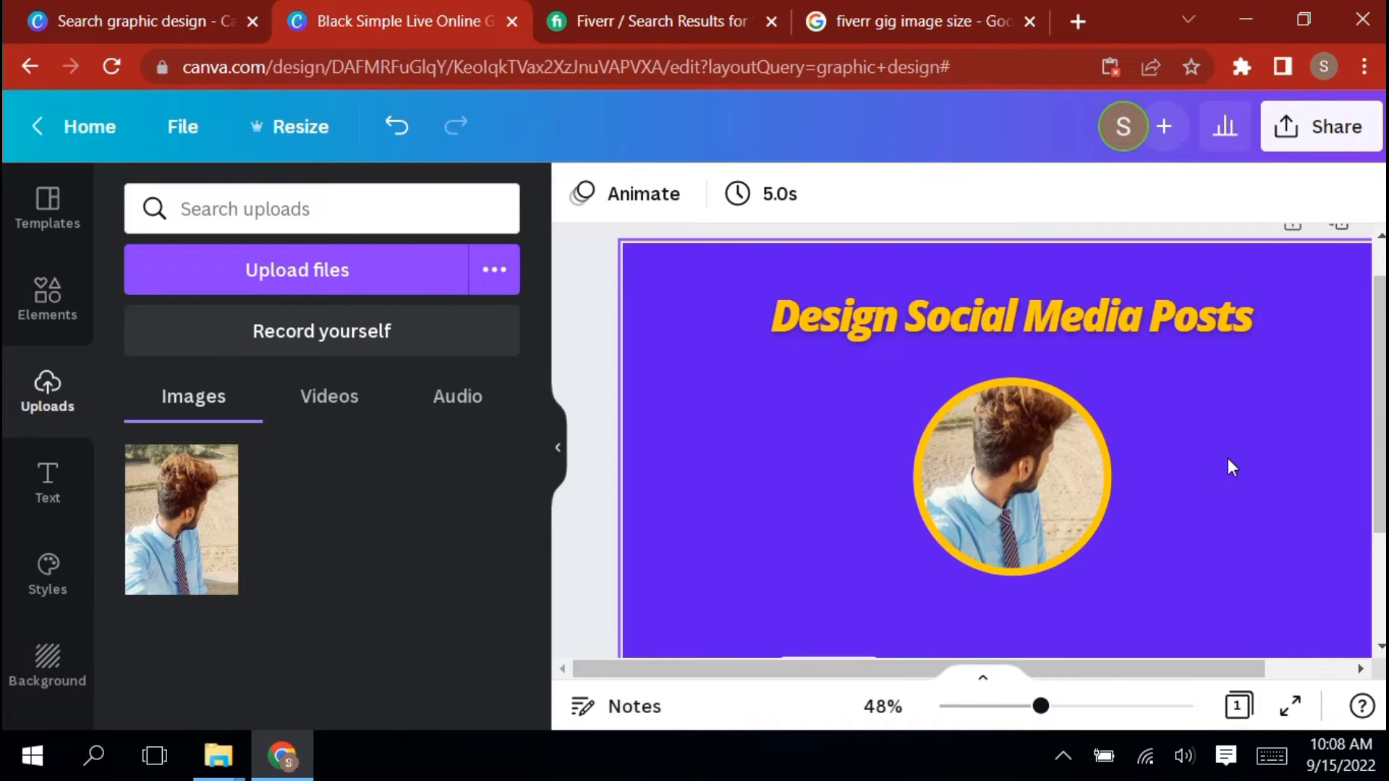
pyautogui.click(818, 432)
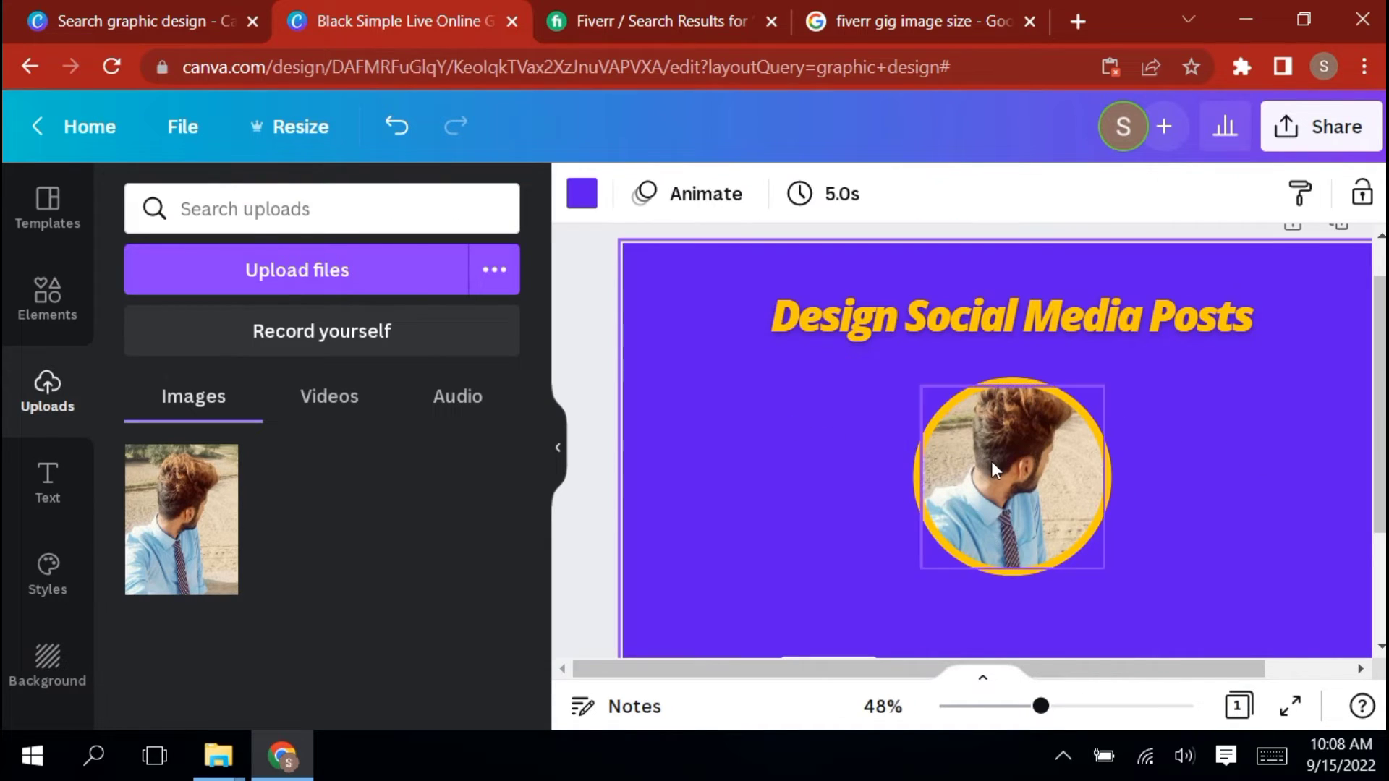
pyautogui.click(1003, 442)
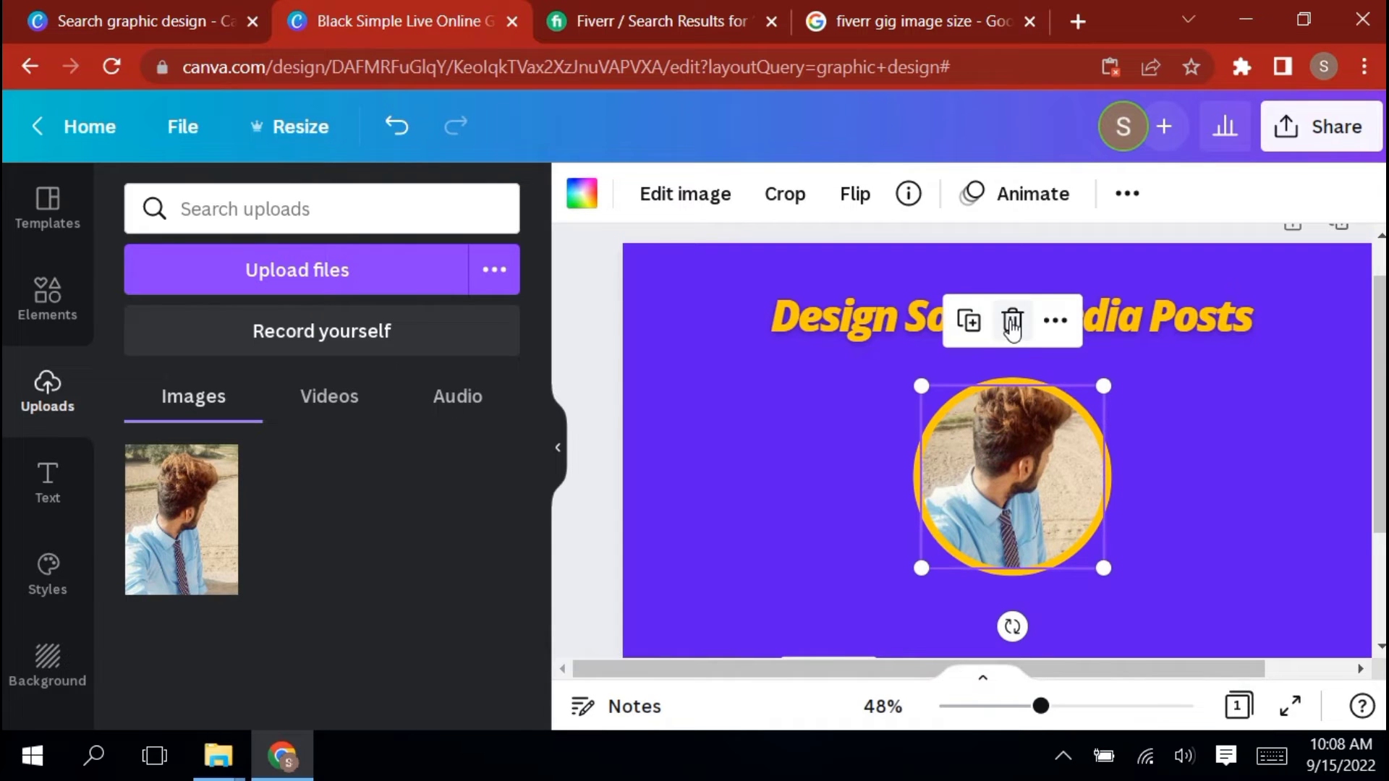
pyautogui.click(1012, 319)
pyautogui.click(1030, 391)
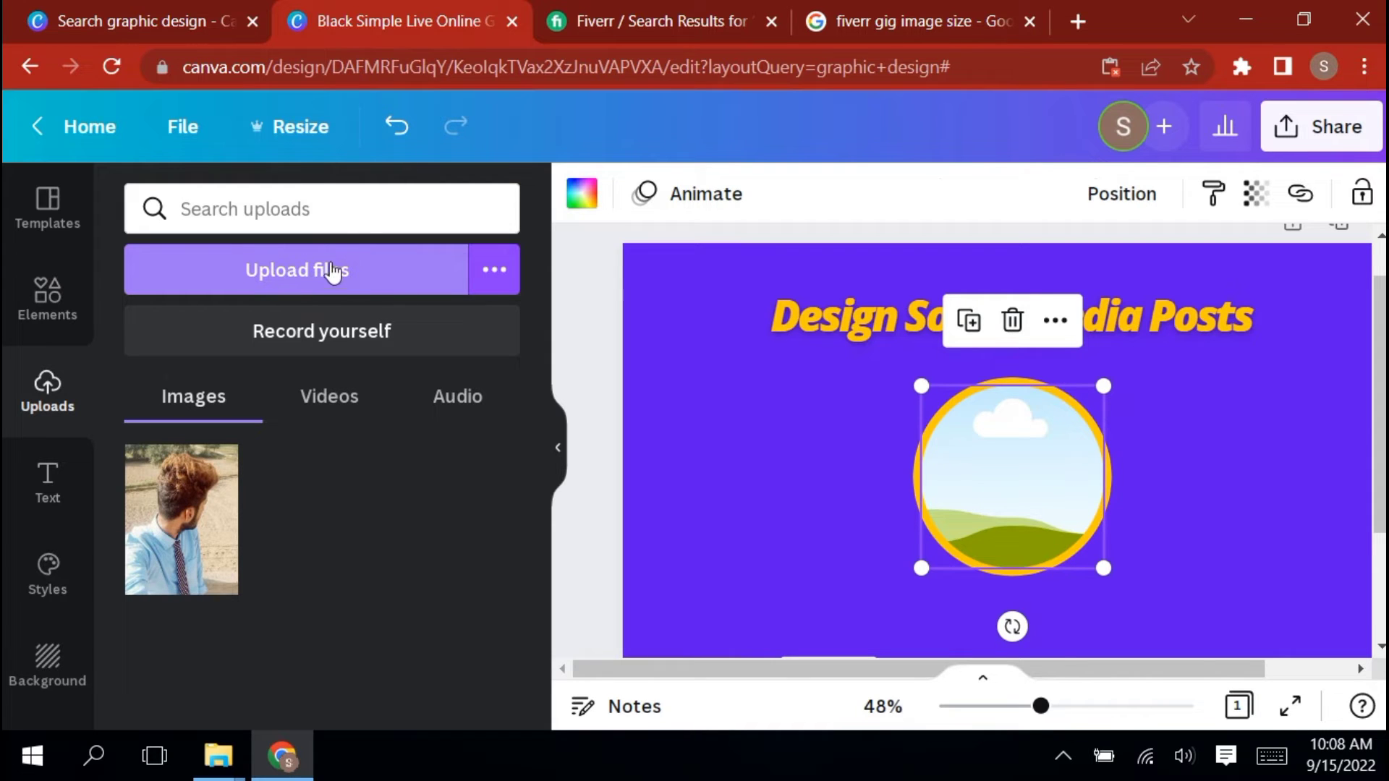
pyautogui.click(180, 506)
# Move the circular photo to the right side of the design and align the yellow circle behind it as a border
pyautogui.moveTo(948, 516); pyautogui.dragTo(1194, 452)
pyautogui.click(714, 440)
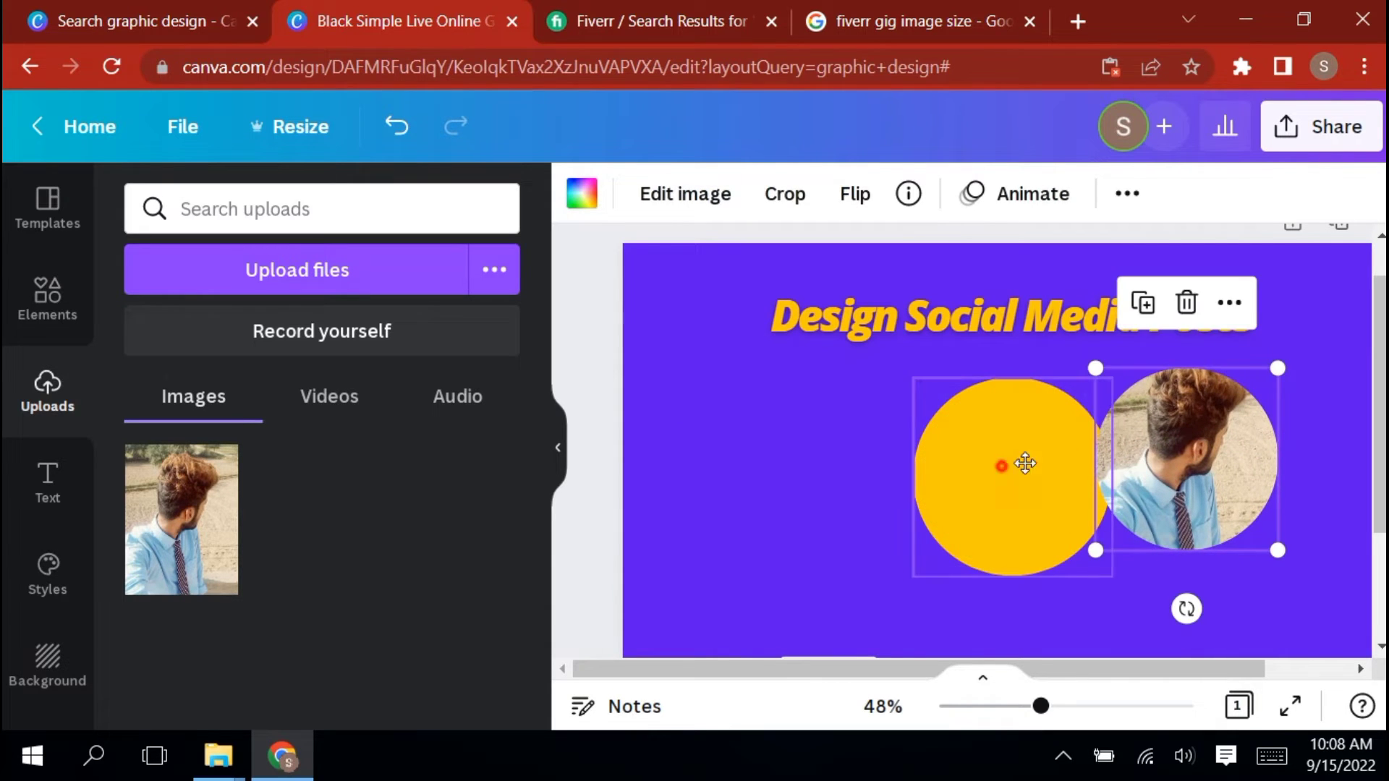
pyautogui.moveTo(1025, 462); pyautogui.dragTo(1186, 445)
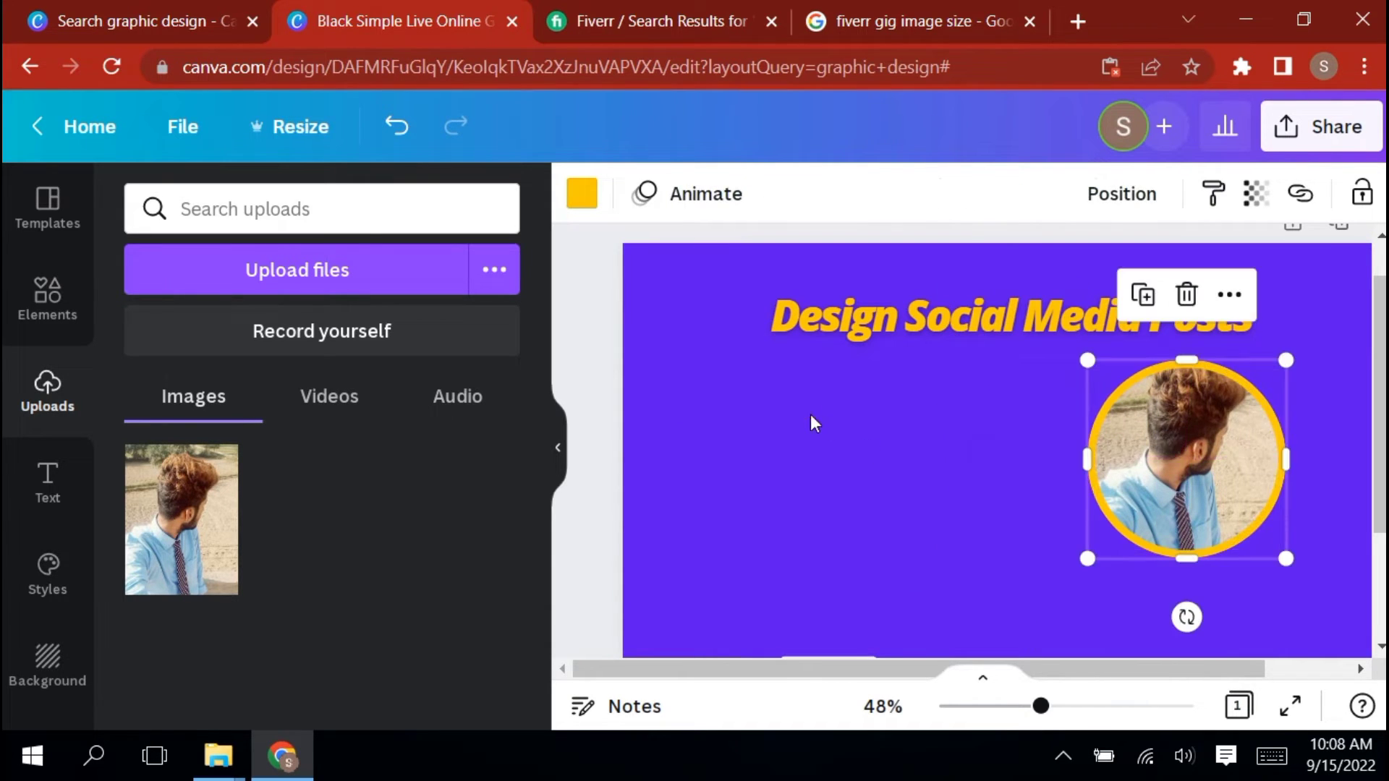
pyautogui.click(816, 423)
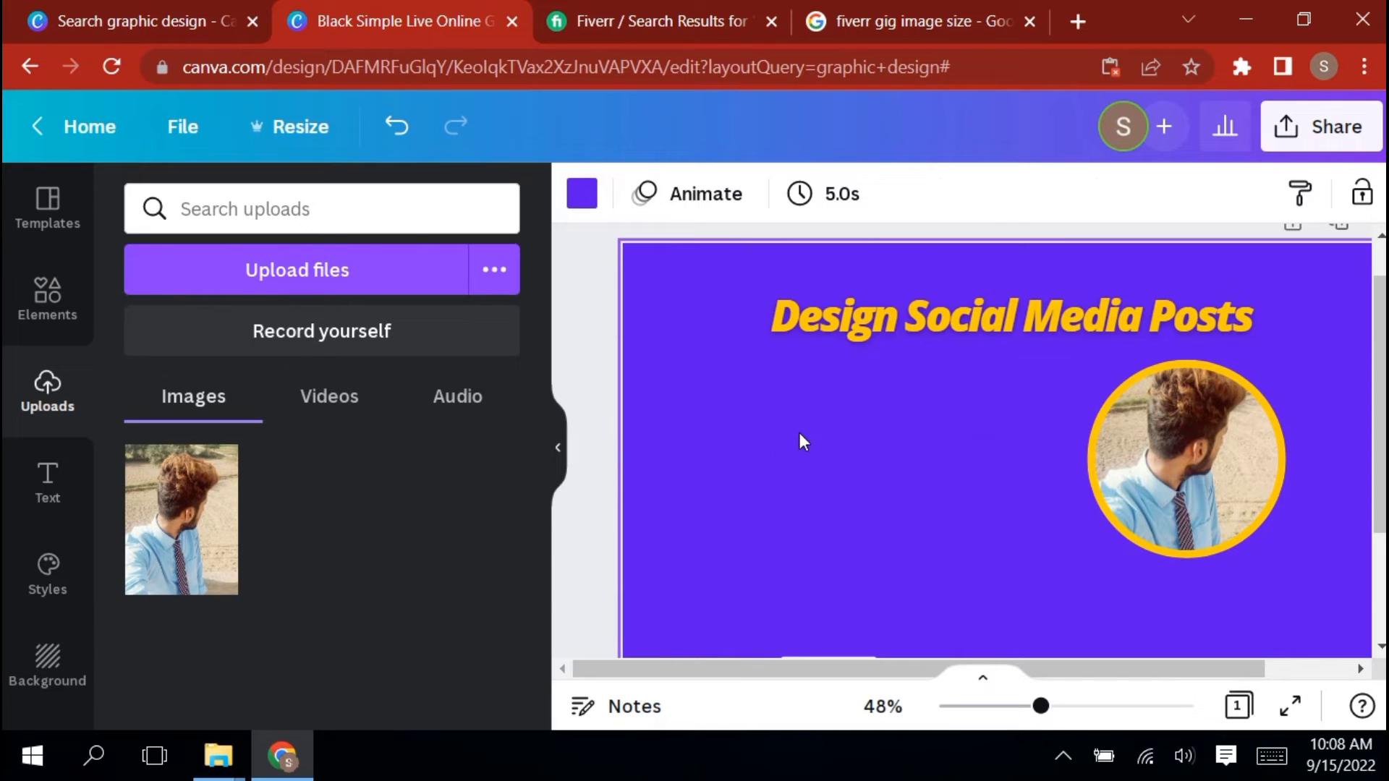
# Add the uploaded photo to the design, place it left of the circular portrait and enlarge it slightly
pyautogui.scroll(-2, 651, 426)
pyautogui.click(181, 506)
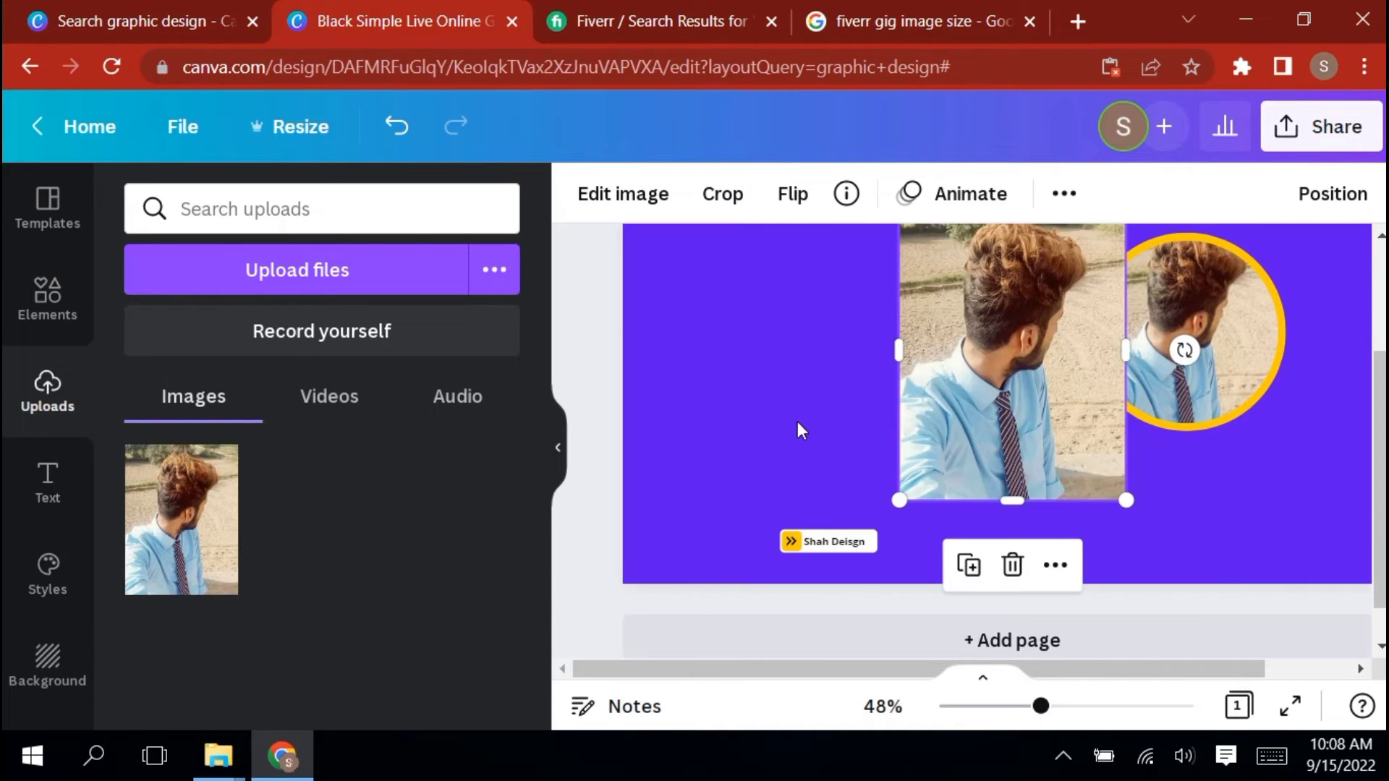
pyautogui.scroll(2, 802, 430)
pyautogui.moveTo(970, 462); pyautogui.dragTo(792, 489)
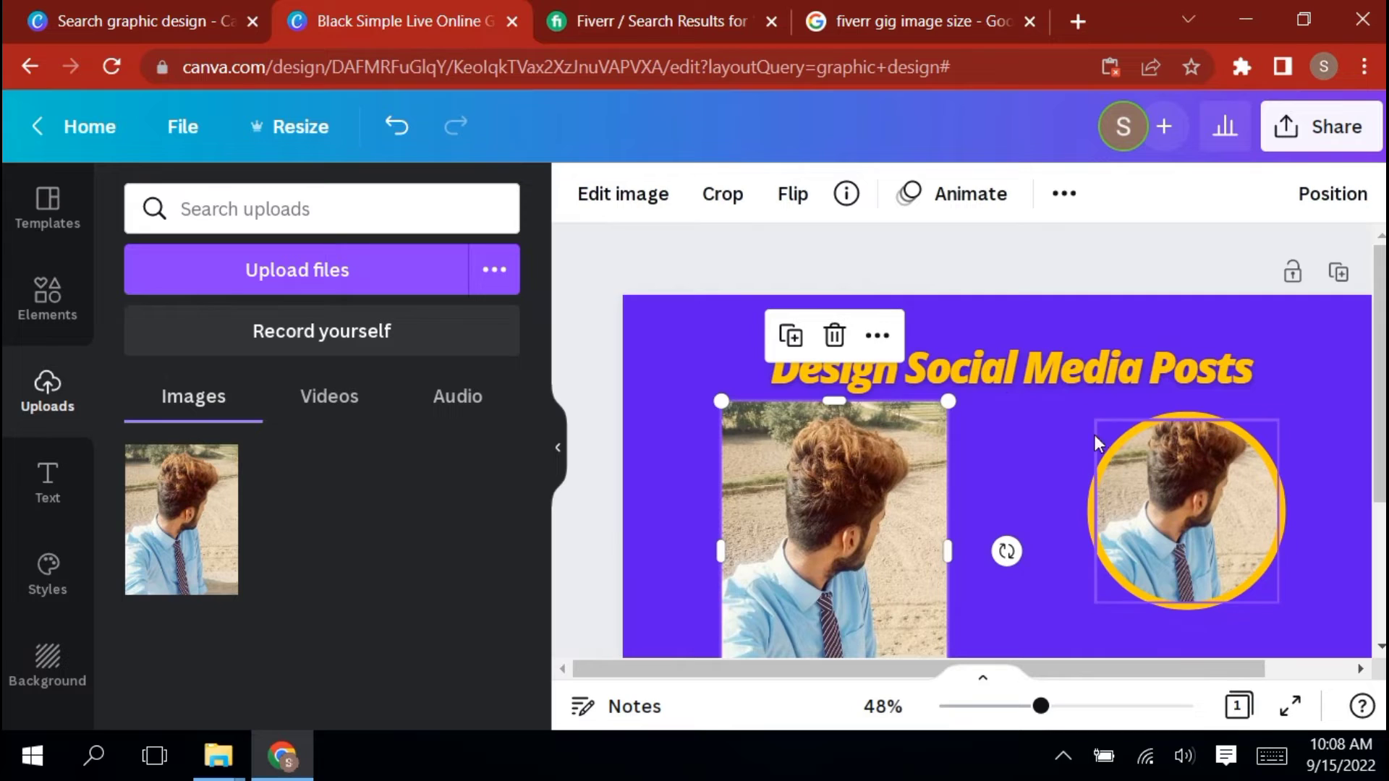
pyautogui.scroll(-2, 990, 393)
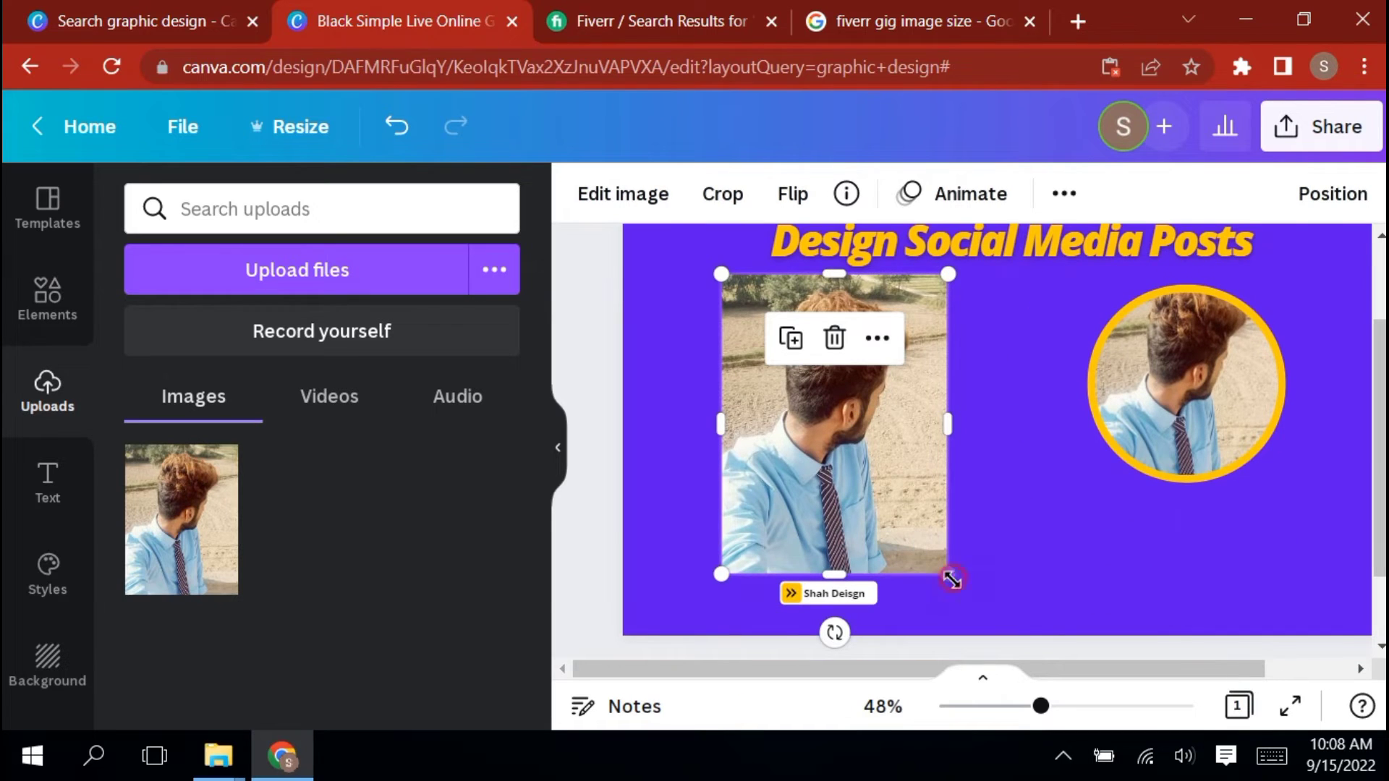
pyautogui.moveTo(952, 579); pyautogui.dragTo(969, 602)
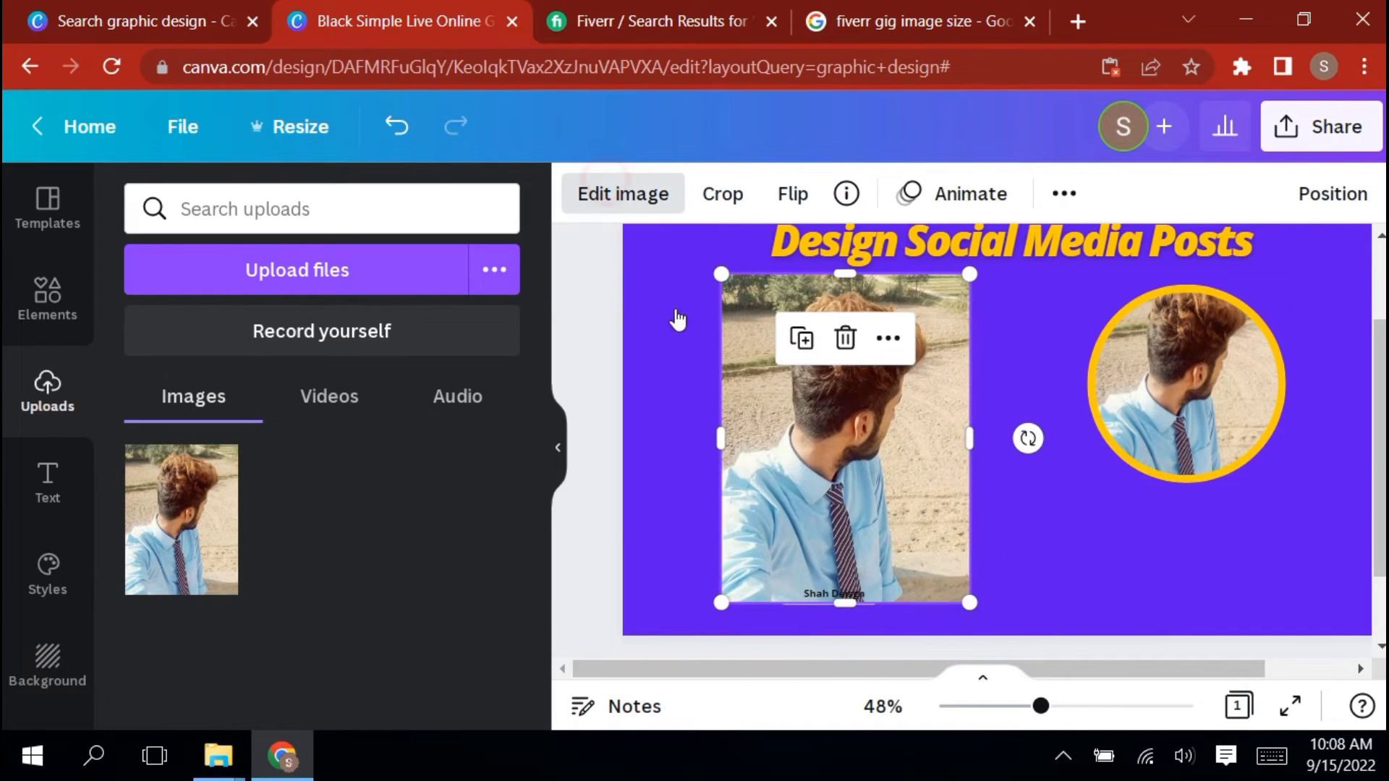
# Remove the background of the rectangular photo and enlarge the cutout so it extends past the design's lower edge
pyautogui.click(623, 194)
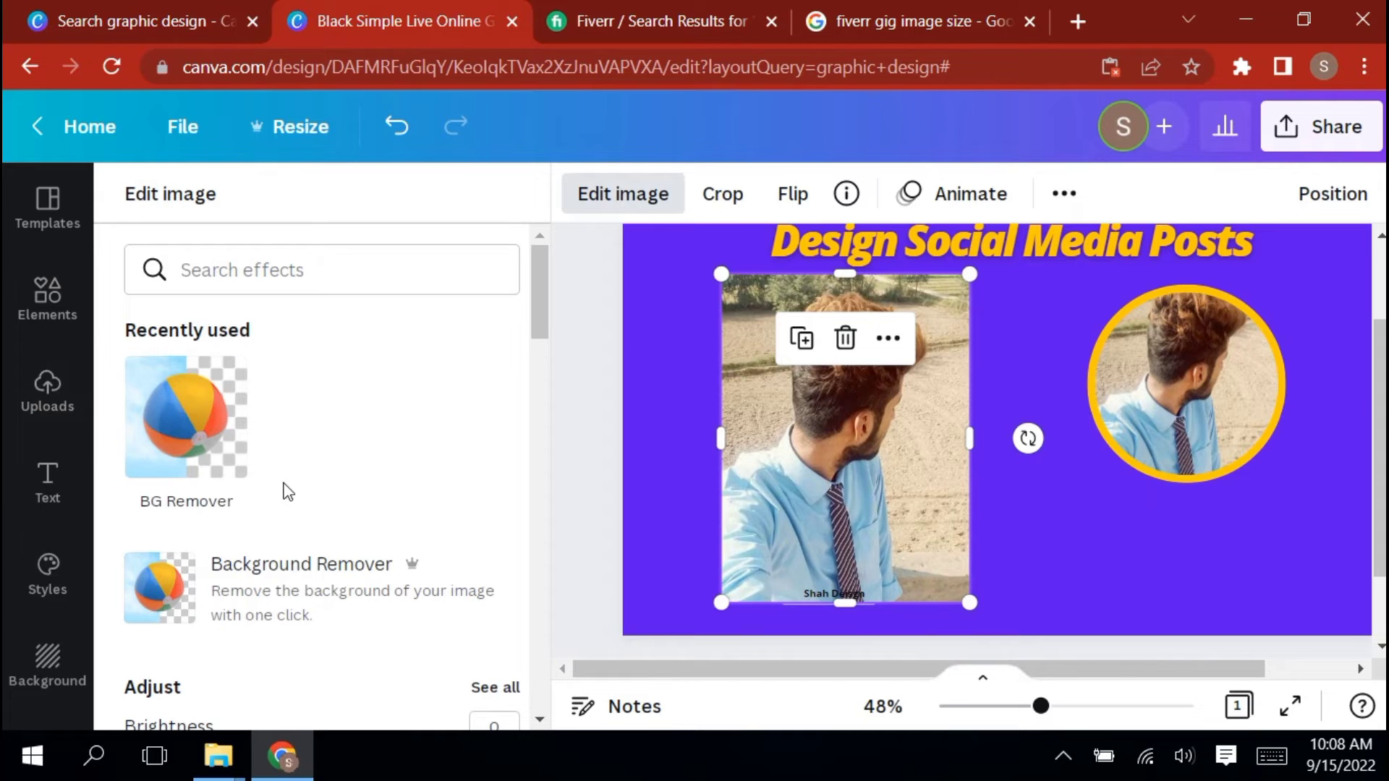
pyautogui.click(217, 586)
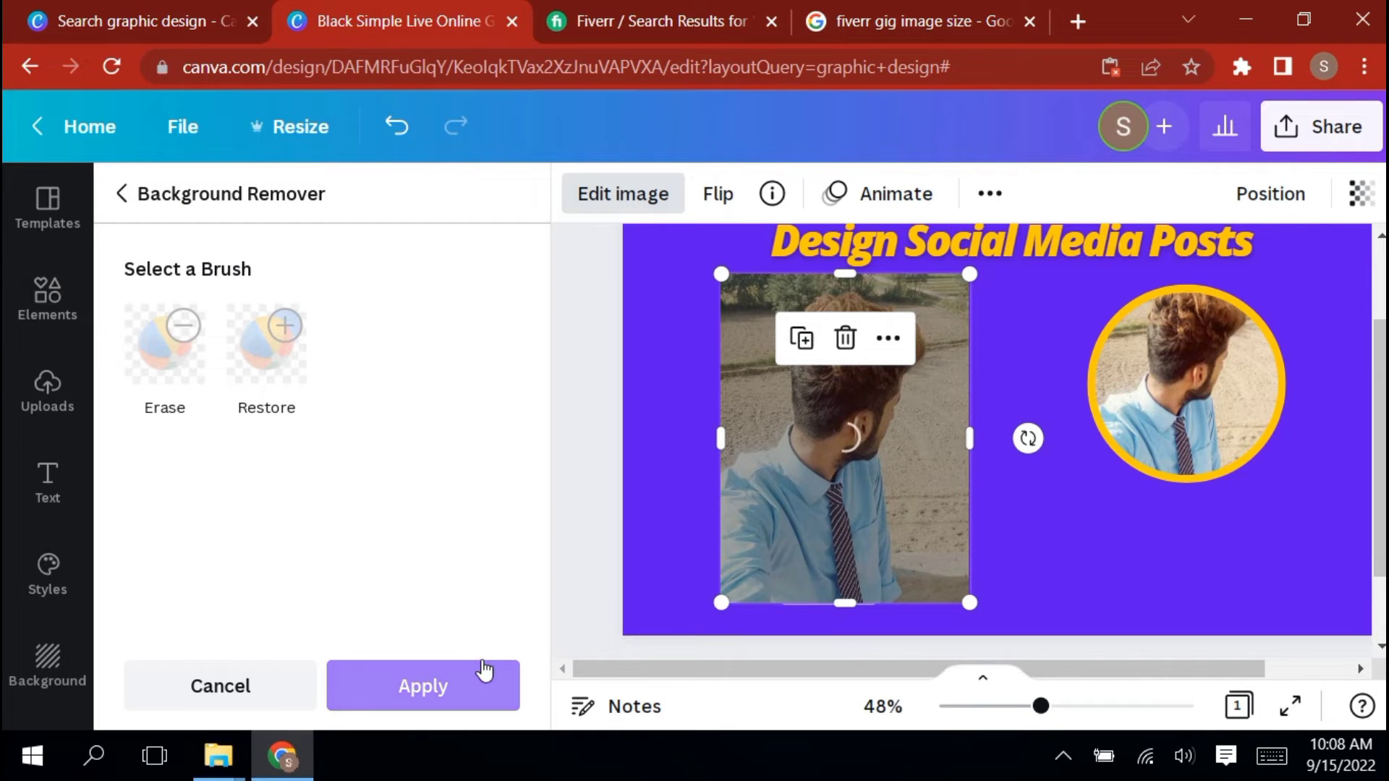
pyautogui.click(456, 694)
pyautogui.moveTo(962, 600); pyautogui.dragTo(1027, 660)
pyautogui.click(667, 418)
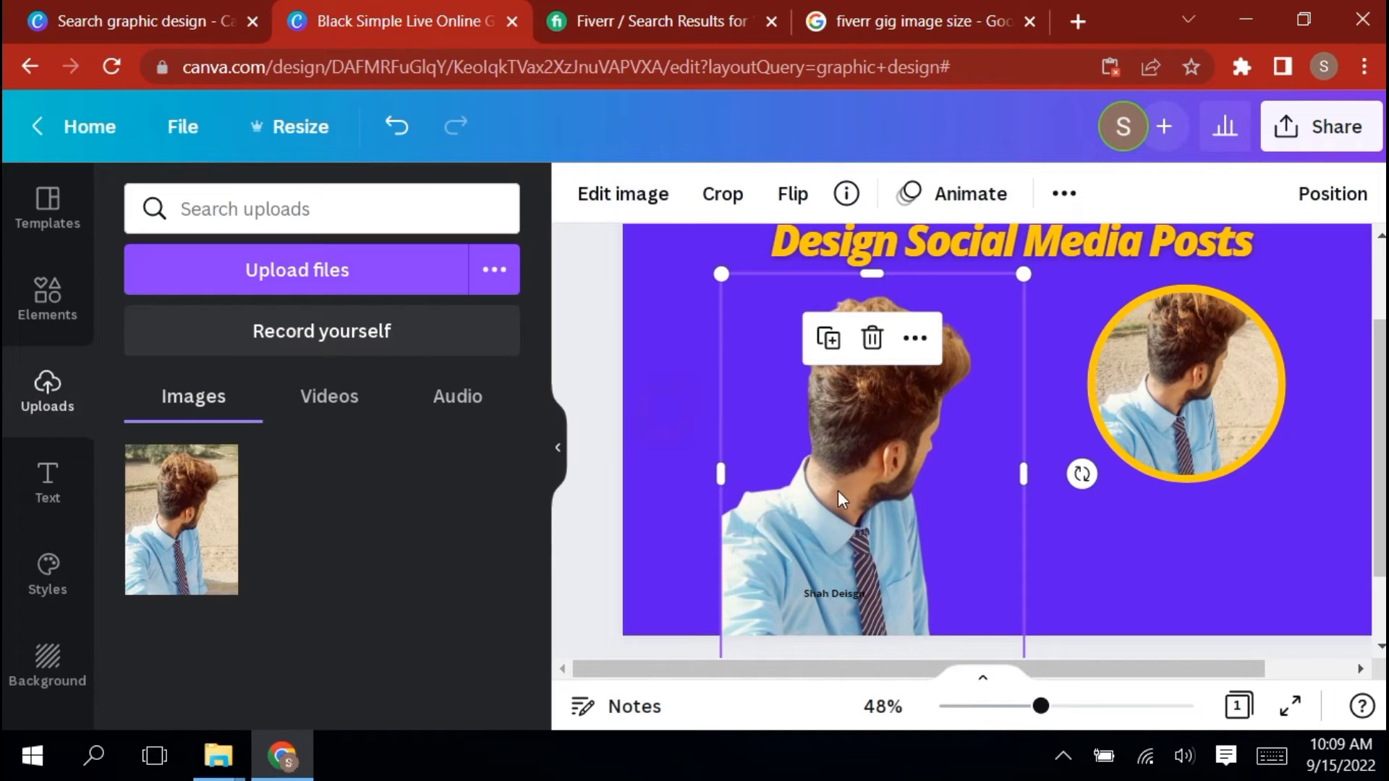
# Delete the large background-free photo cutout beside the circular portrait
pyautogui.click(671, 354)
pyautogui.click(555, 454)
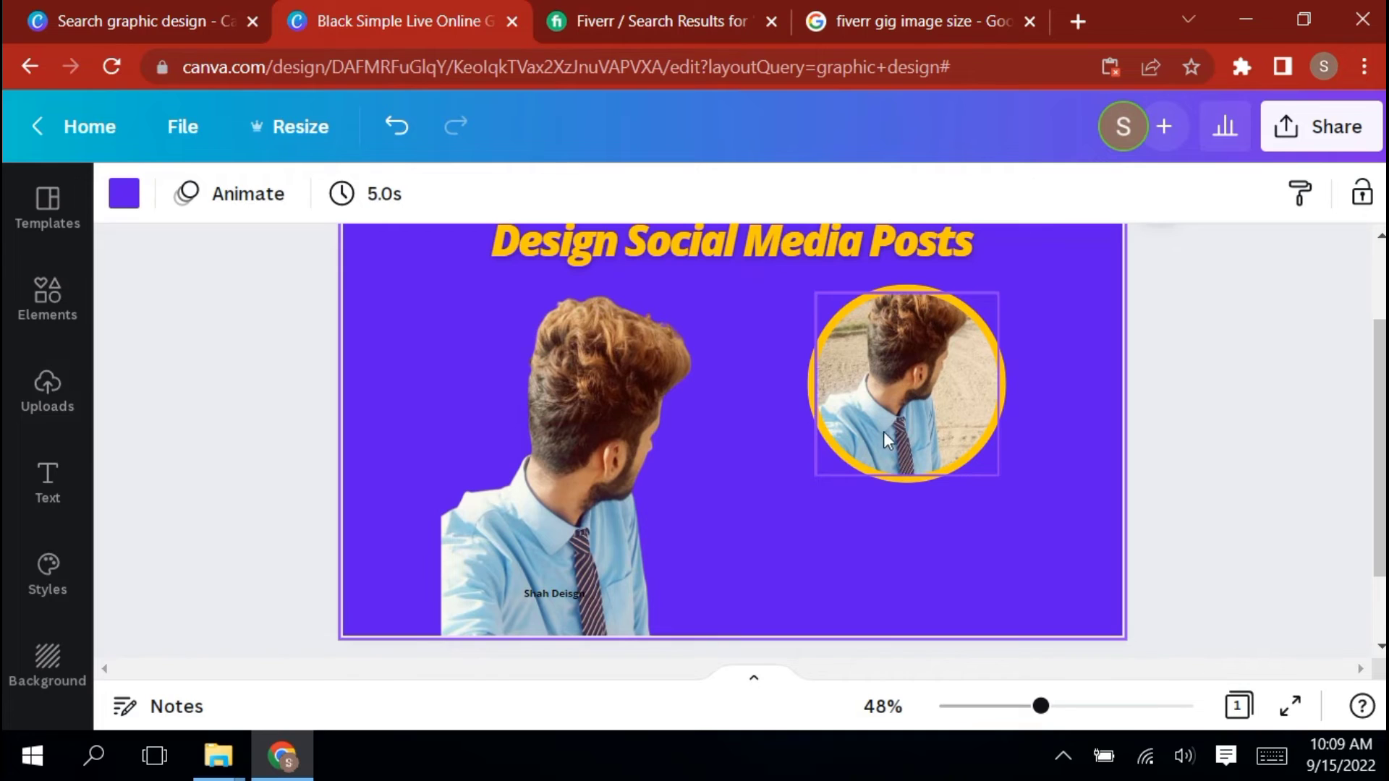
pyautogui.click(612, 457)
pyautogui.press('Delete')
pyautogui.scroll(-2, 700, 389)
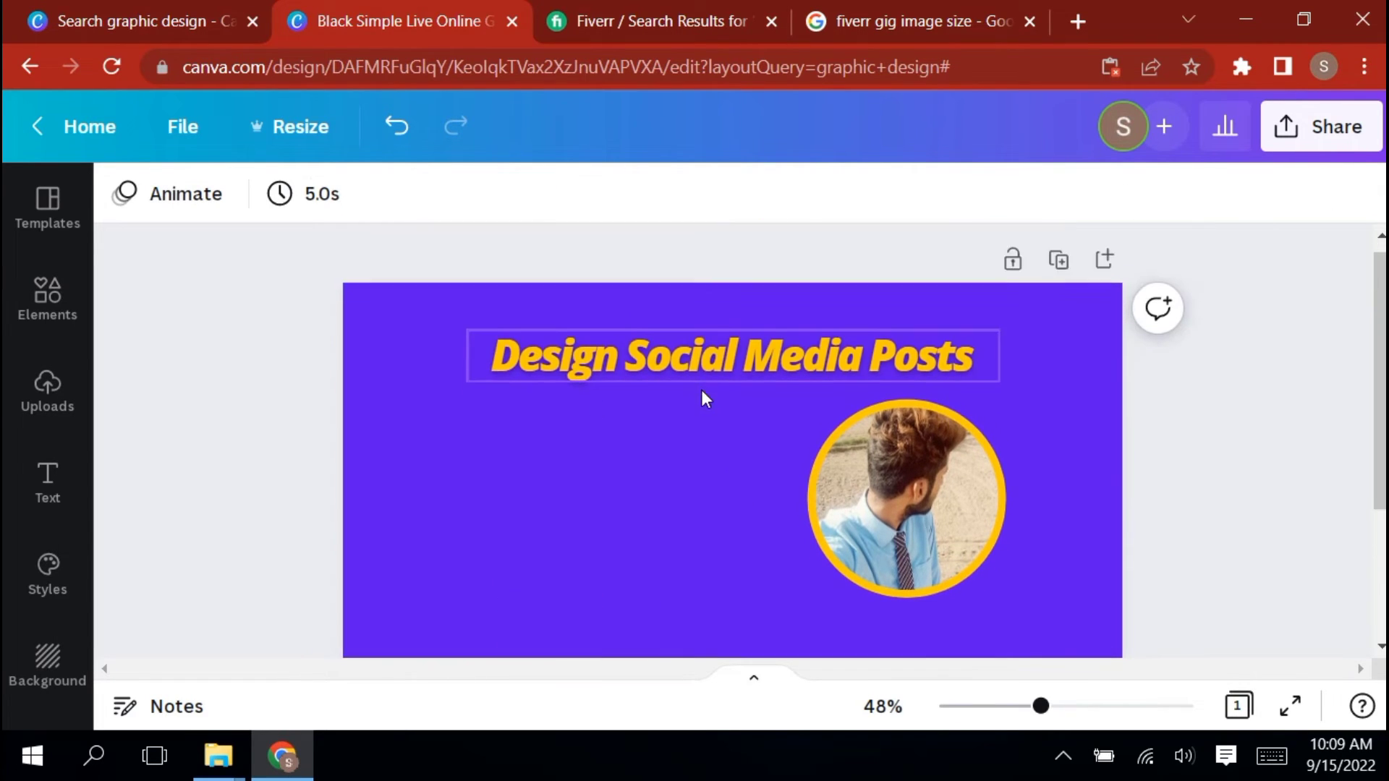
pyautogui.click(561, 592)
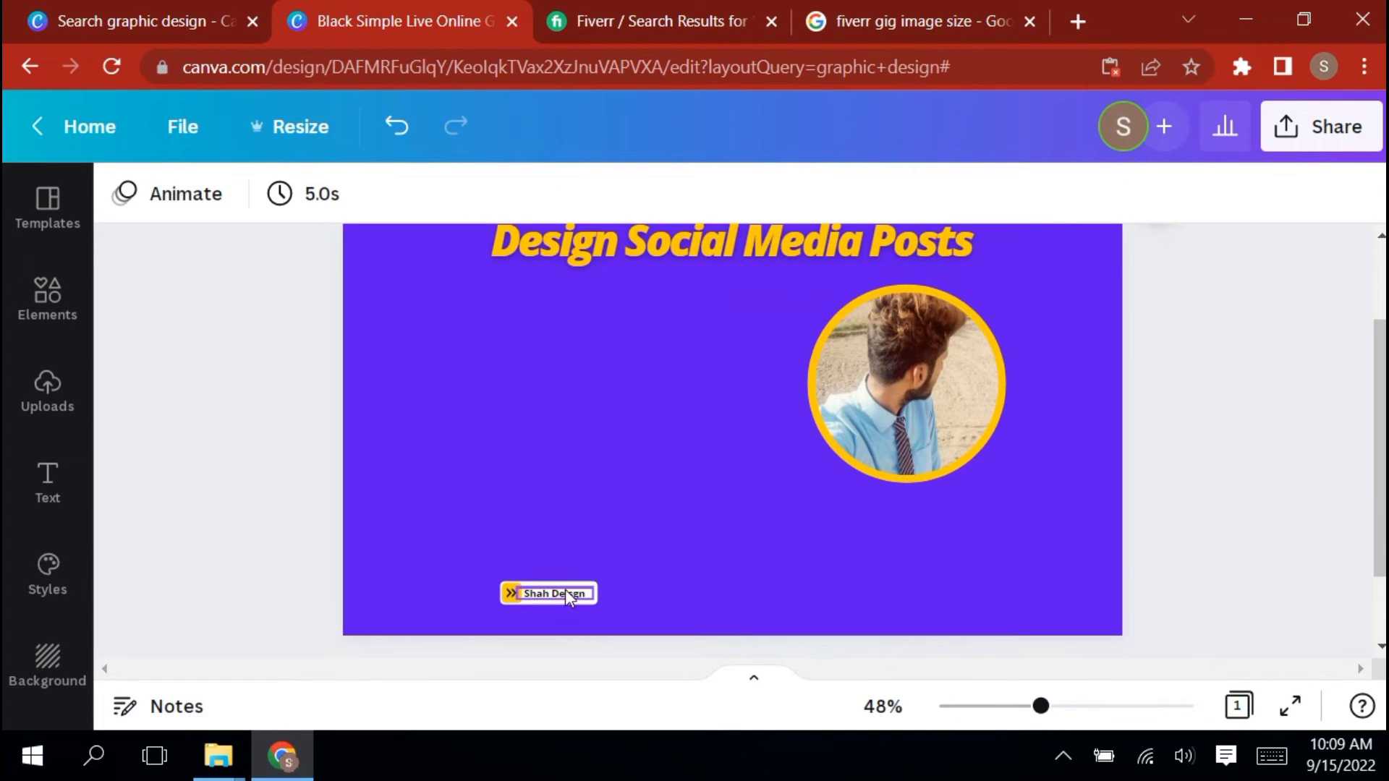
pyautogui.click(709, 463)
pyautogui.click(753, 259)
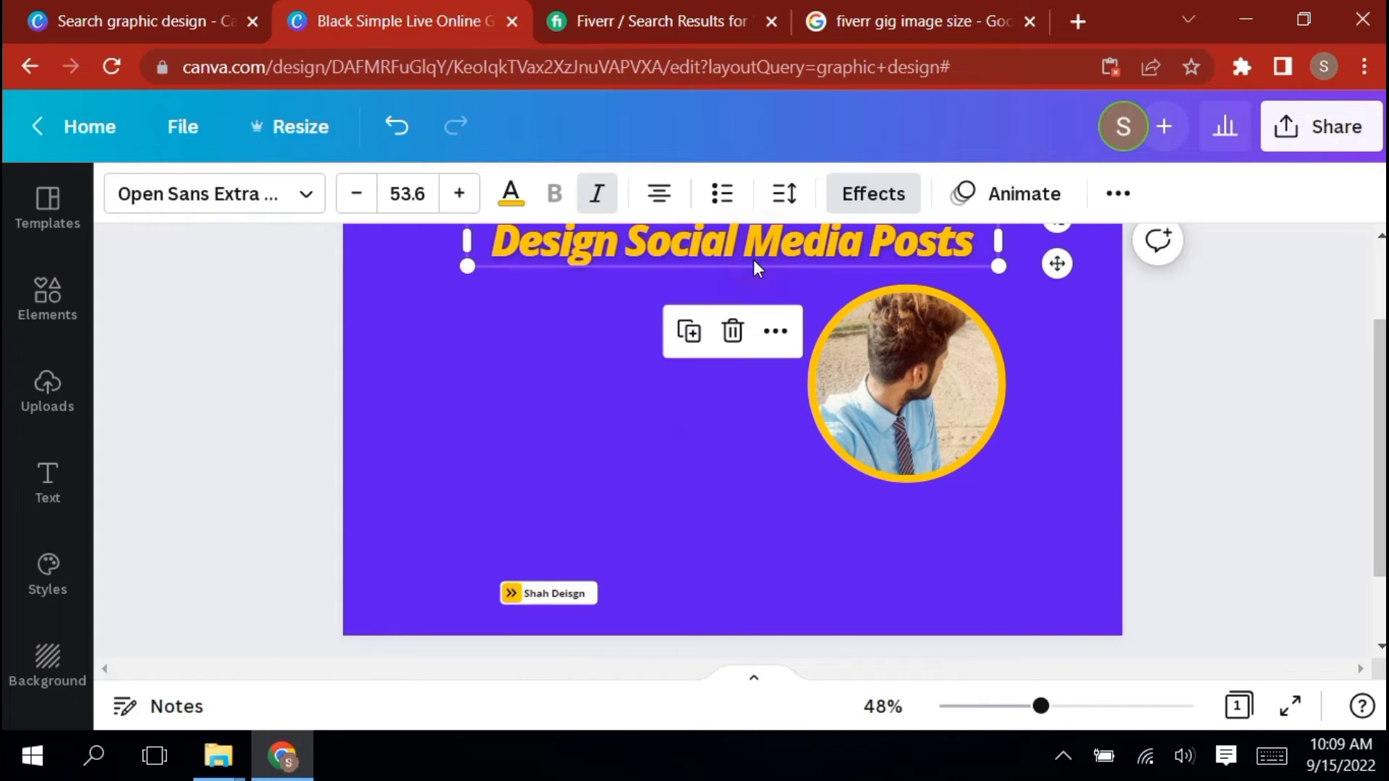
pyautogui.click(589, 596)
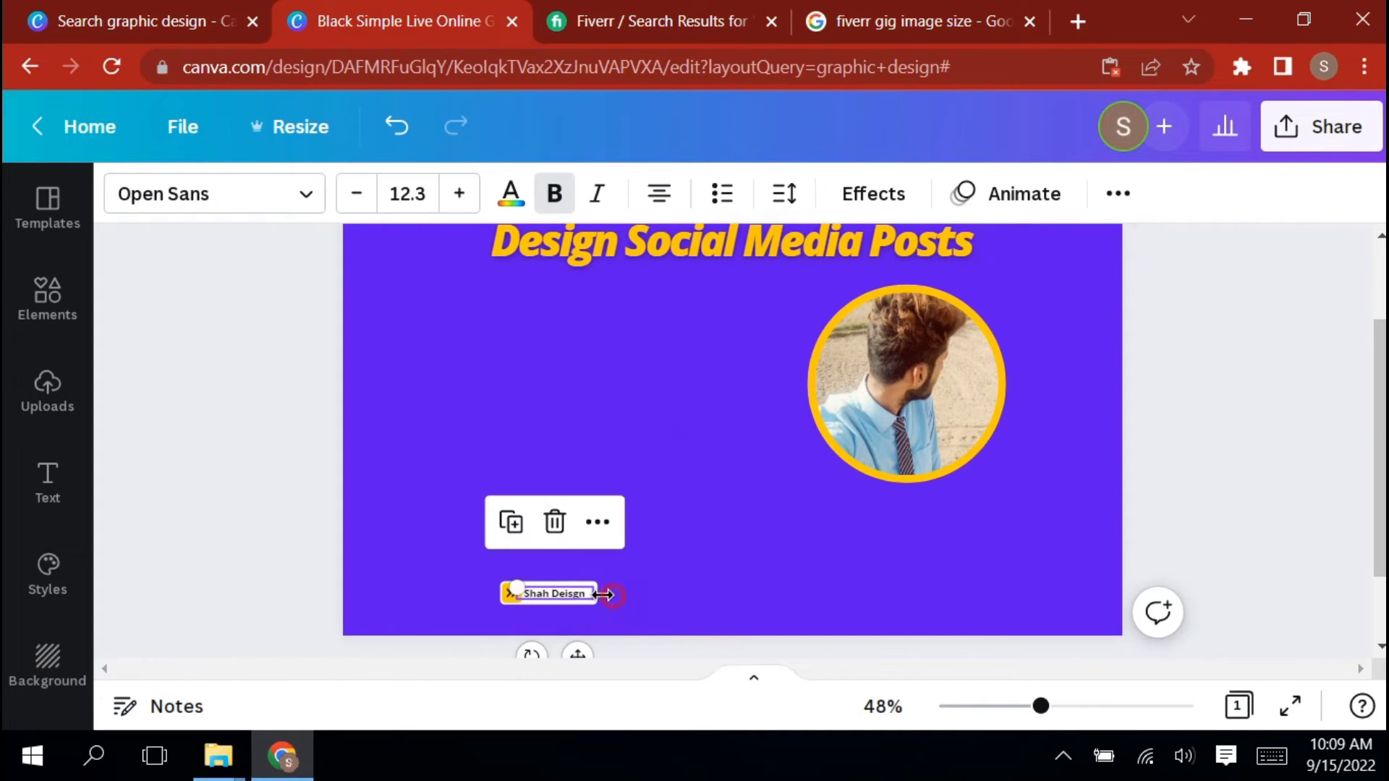
pyautogui.click(646, 588)
pyautogui.scroll(3, 692, 434)
# Duplicate the "Design Social Media Posts" heading and place the copy just below the original, slightly further left
pyautogui.click(696, 391)
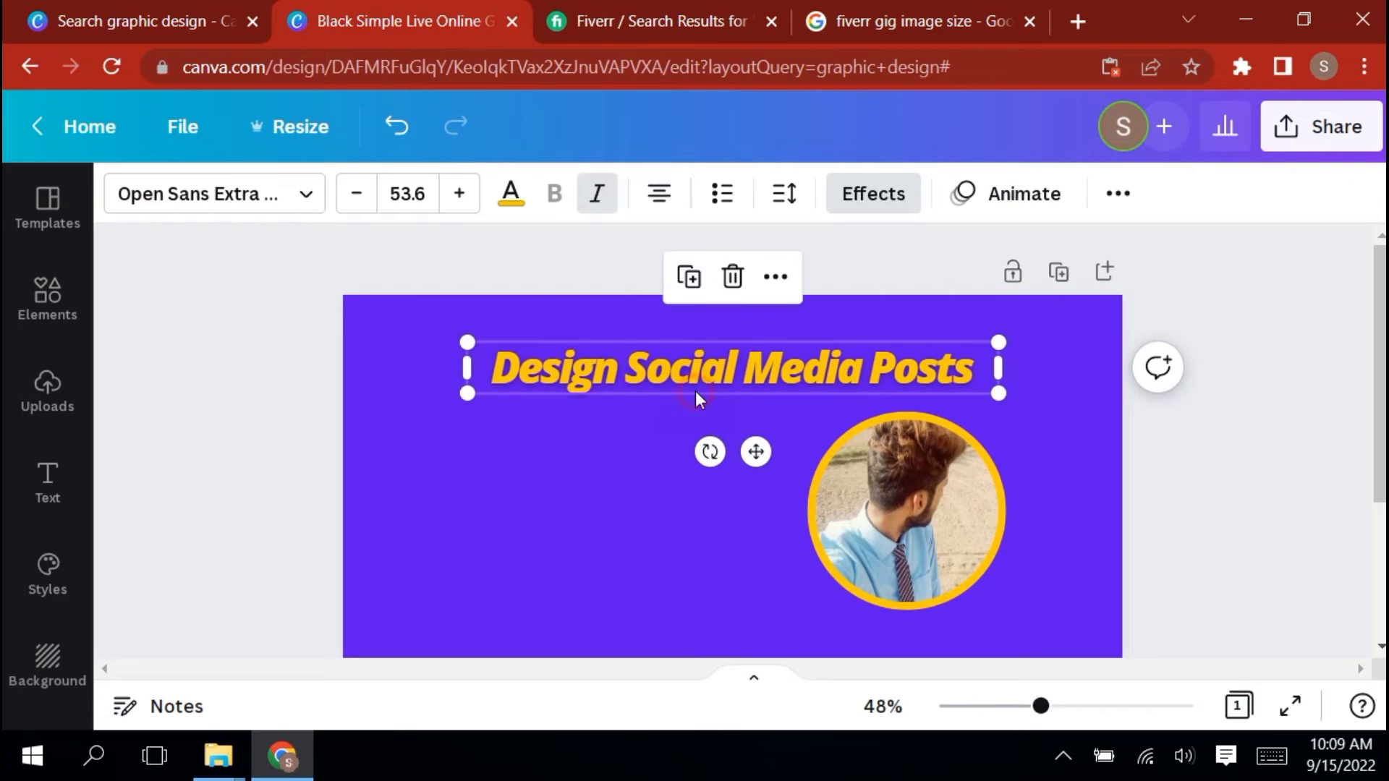
pyautogui.click(689, 276)
pyautogui.moveTo(765, 461); pyautogui.dragTo(732, 545)
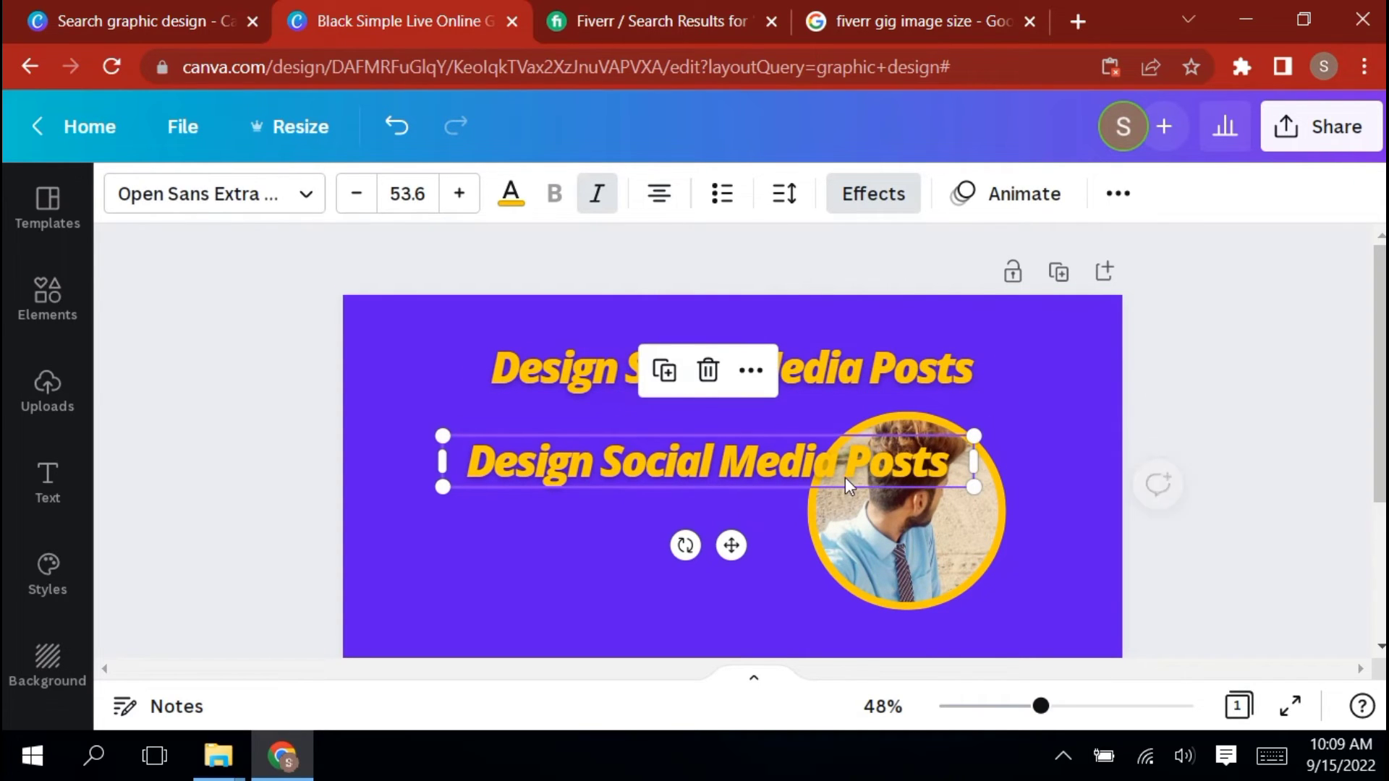
# Replace the text of the lower heading copy with "professional work"
pyautogui.doubleClick(960, 466)
pyautogui.press('BackSpace')
pyautogui.press('BackSpace')
pyautogui.press('BackSpace')
pyautogui.press('BackSpace')
pyautogui.press('BackSpace')
pyautogui.press('BackSpace')
pyautogui.press('BackSpace')
pyautogui.press('BackSpace')
pyautogui.press('BackSpace')
pyautogui.press('BackSpace')
pyautogui.press('BackSpace')
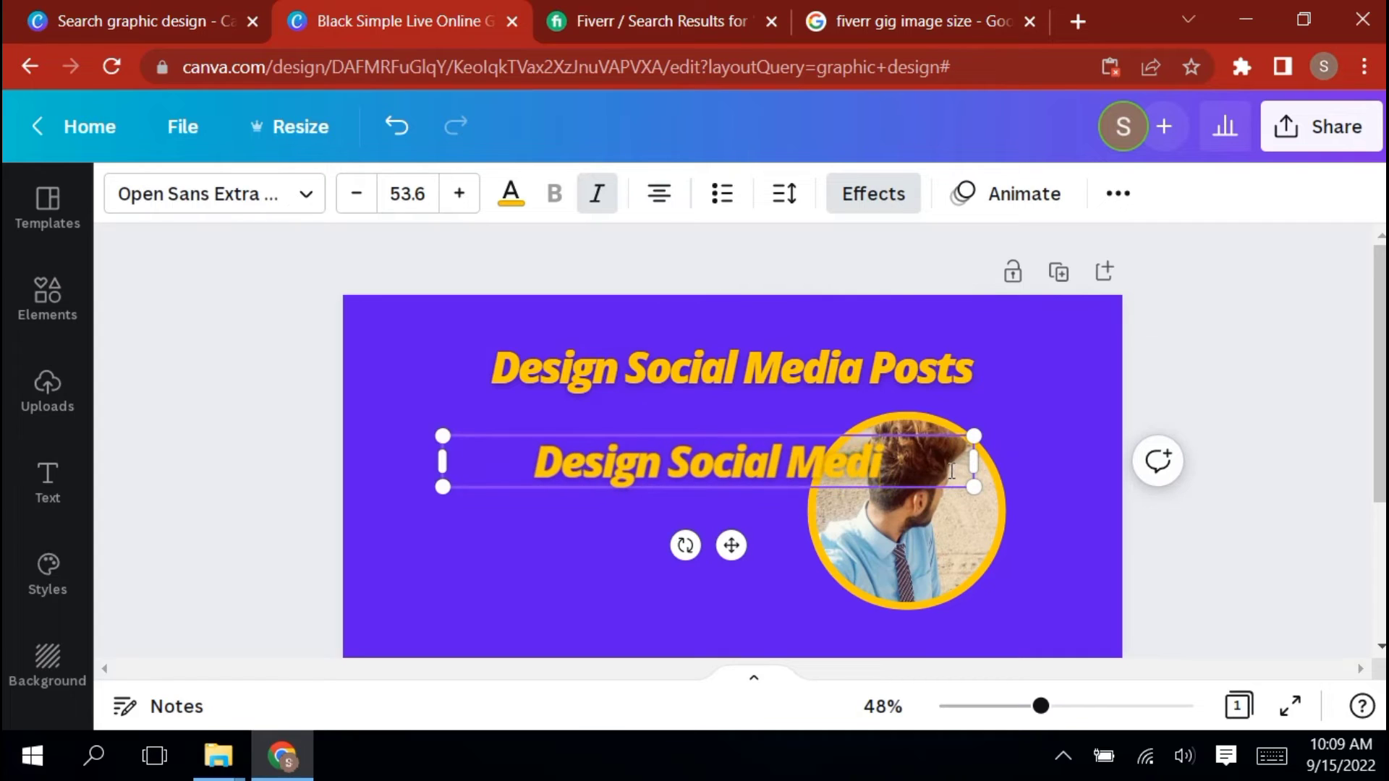
pyautogui.press('BackSpace')
pyautogui.press('BackSpace')
pyautogui.press('BackSpace')
pyautogui.press('BackSpace')
pyautogui.press('BackSpace')
pyautogui.press('BackSpace')
pyautogui.press('BackSpace')
pyautogui.press('BackSpace')
pyautogui.press('BackSpace')
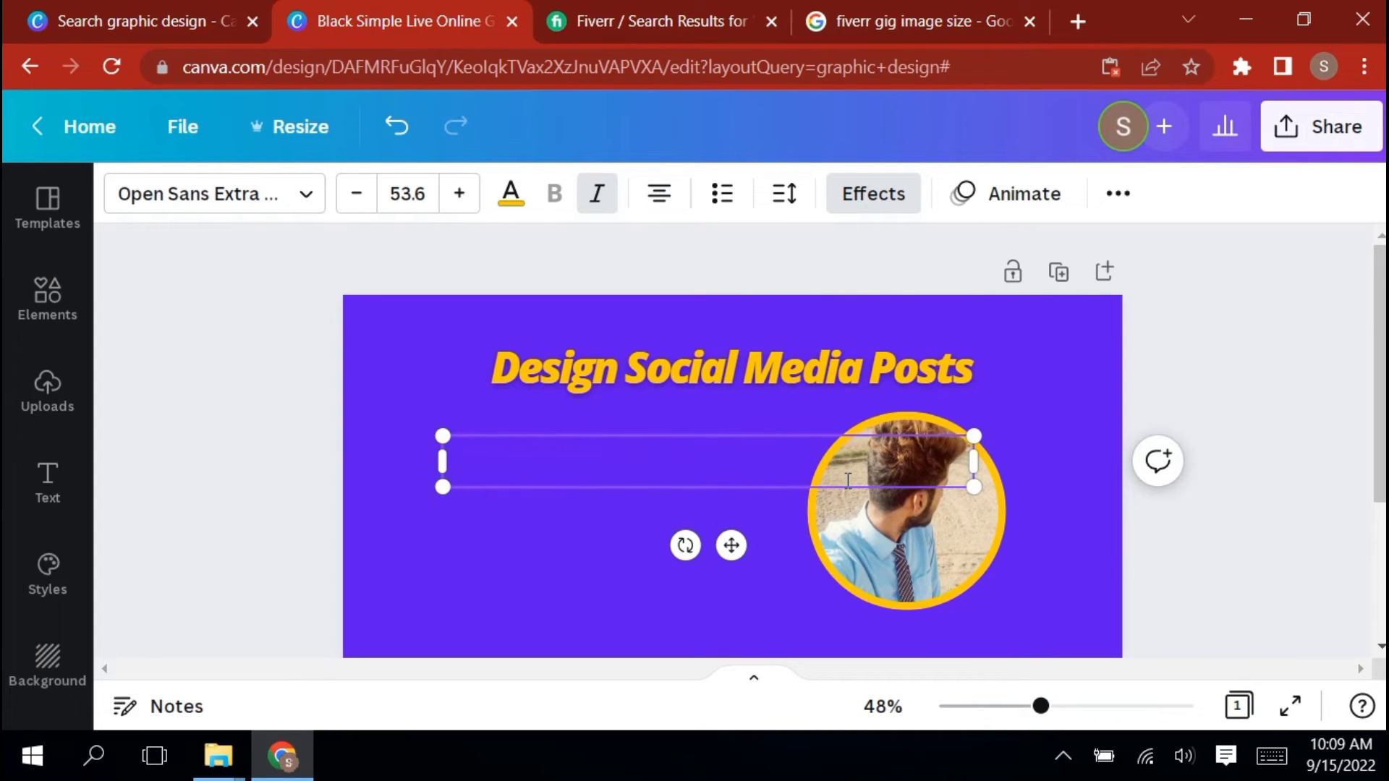
pyautogui.write('profession')
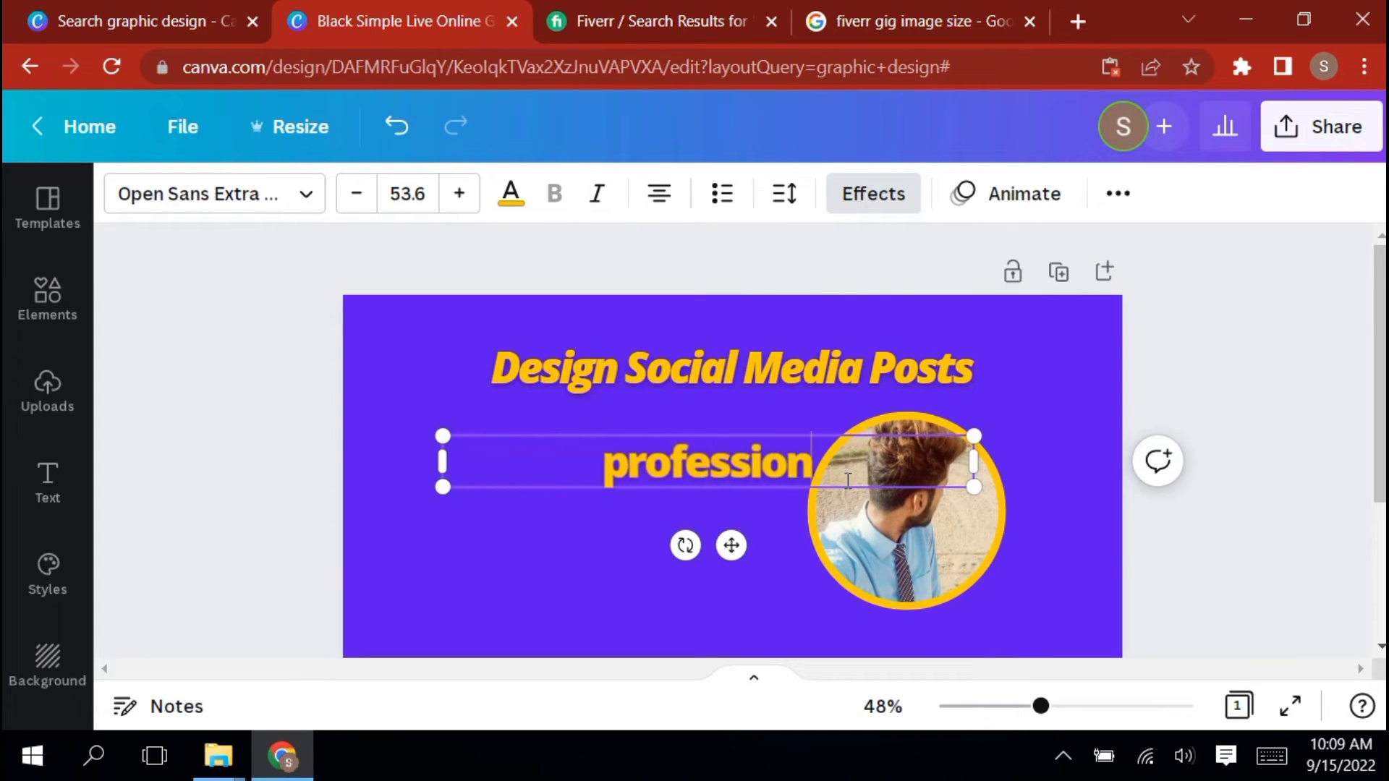
pyautogui.write('al work')
# Add the lines "unlimited revision", "100% satisfaction" and "quick response" below "professional work" in the same text box
pyautogui.press('Return')
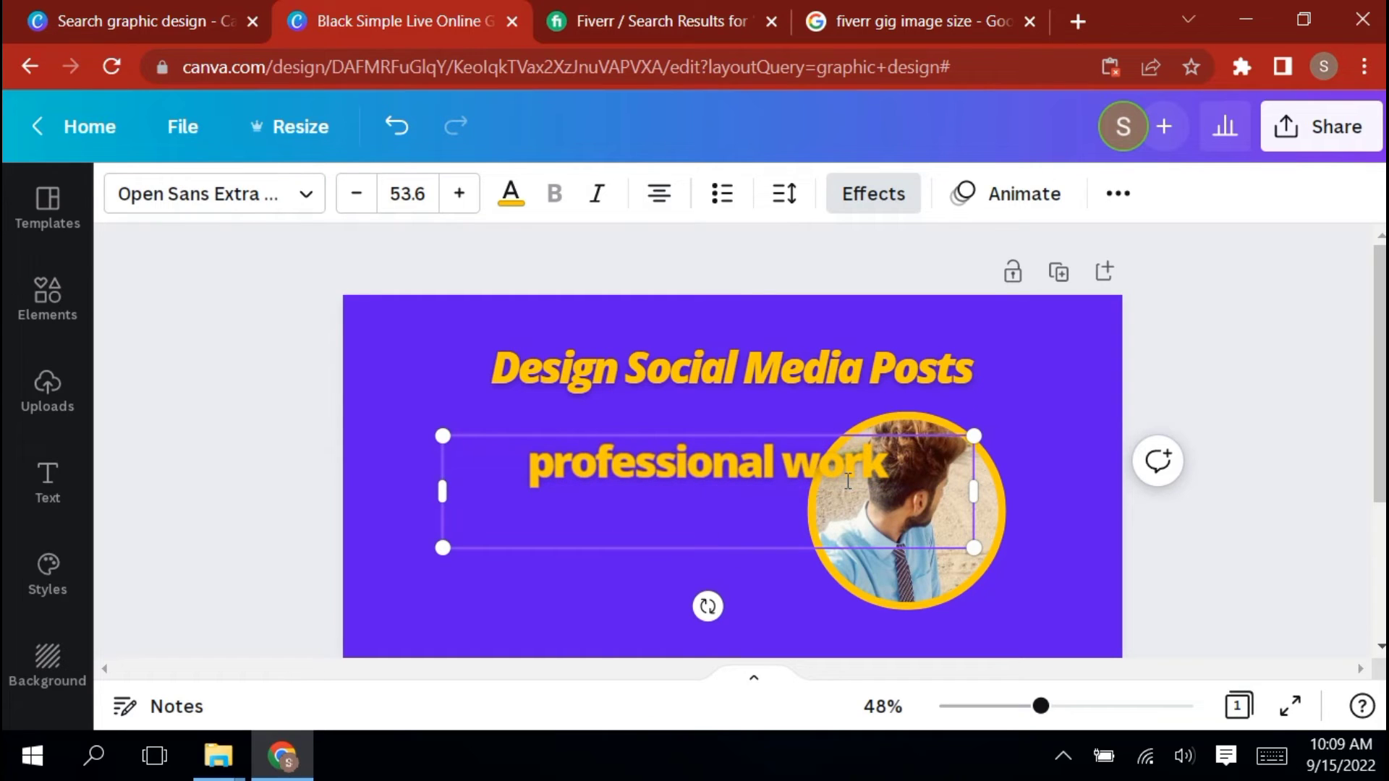
pyautogui.write('unlimited revision')
pyautogui.press('Return')
pyautogui.write('100%v')
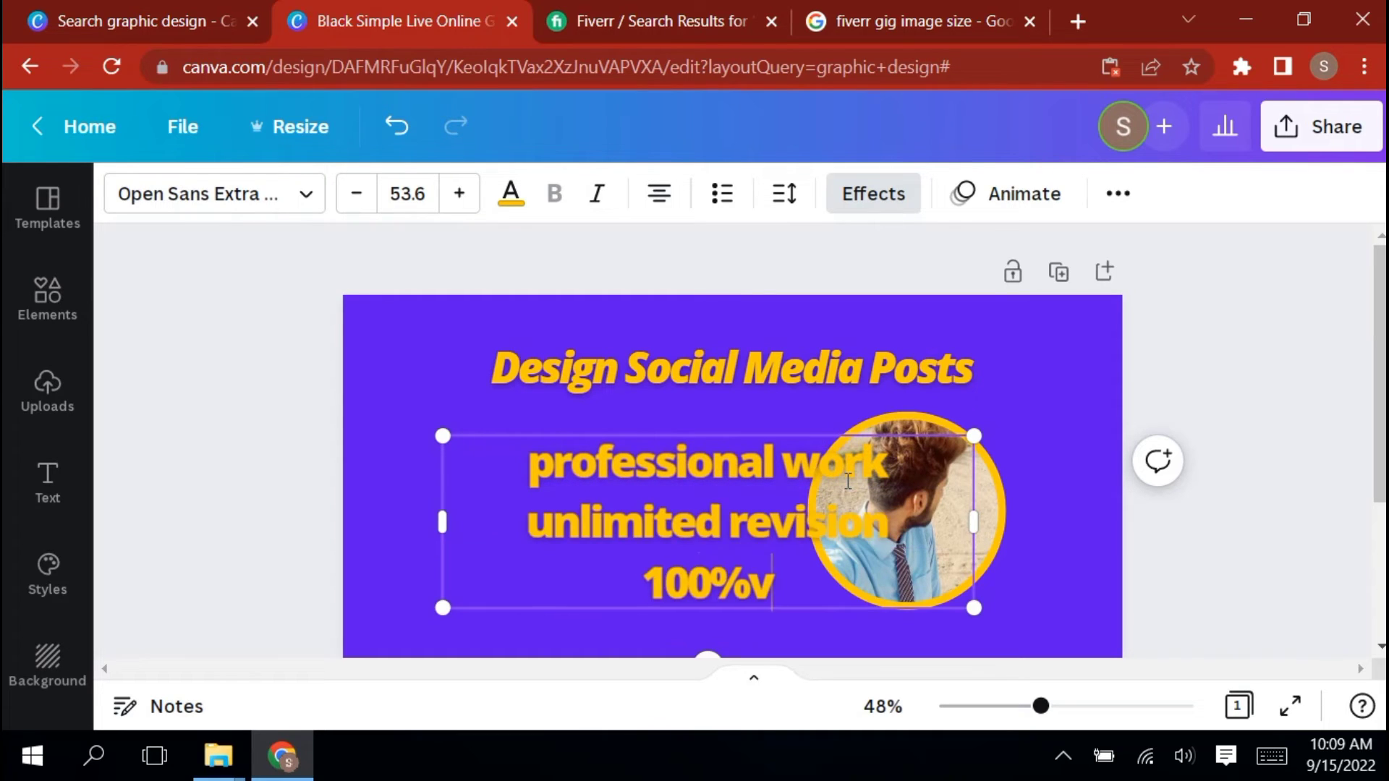
pyautogui.press('BackSpace')
pyautogui.write('satis')
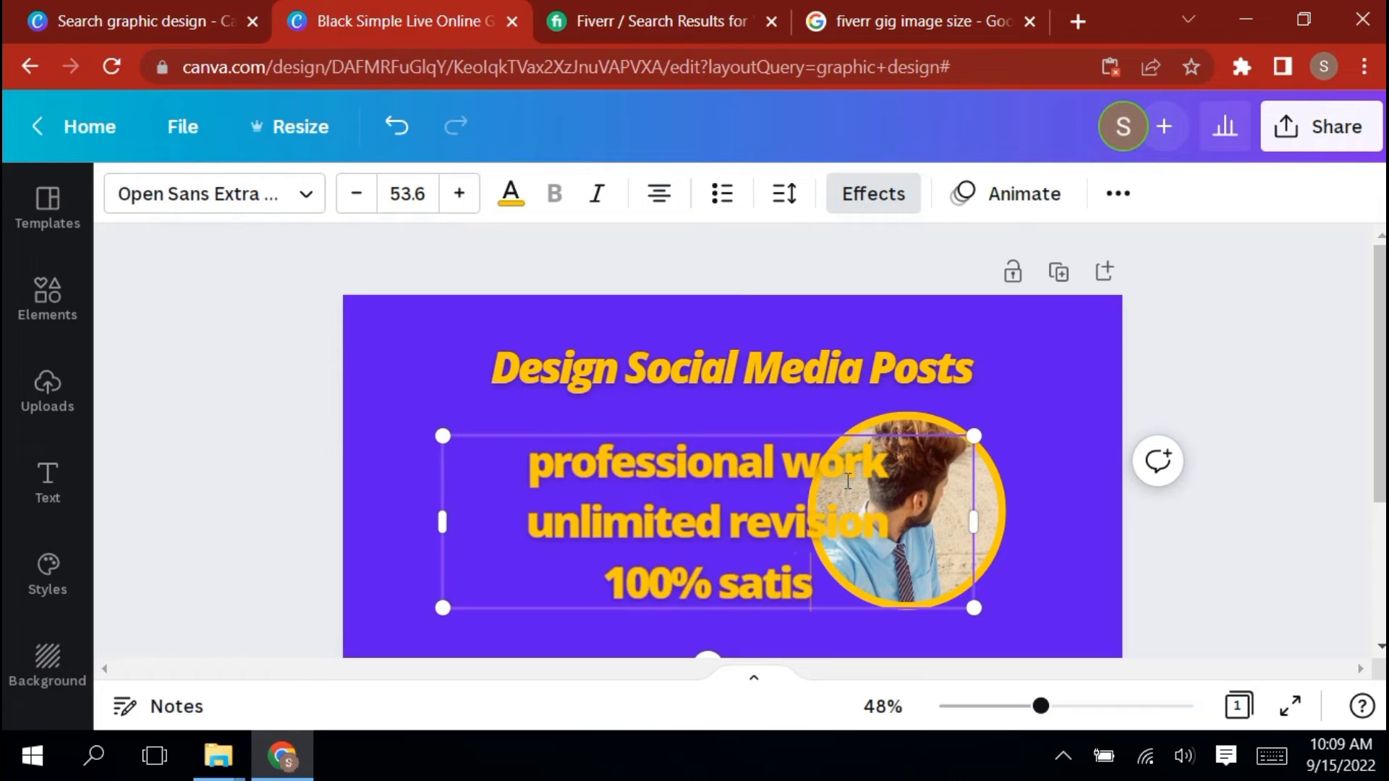
pyautogui.write('faction')
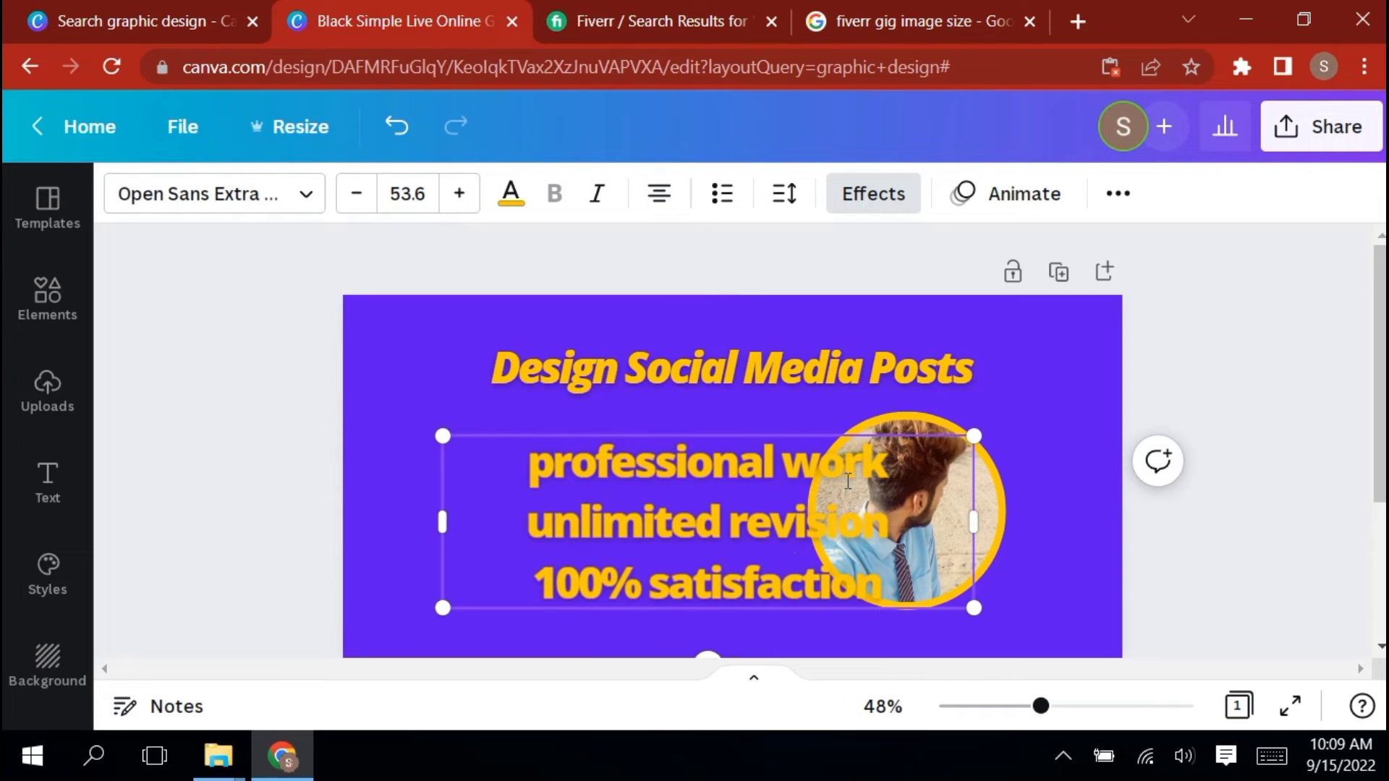
pyautogui.press('Return')
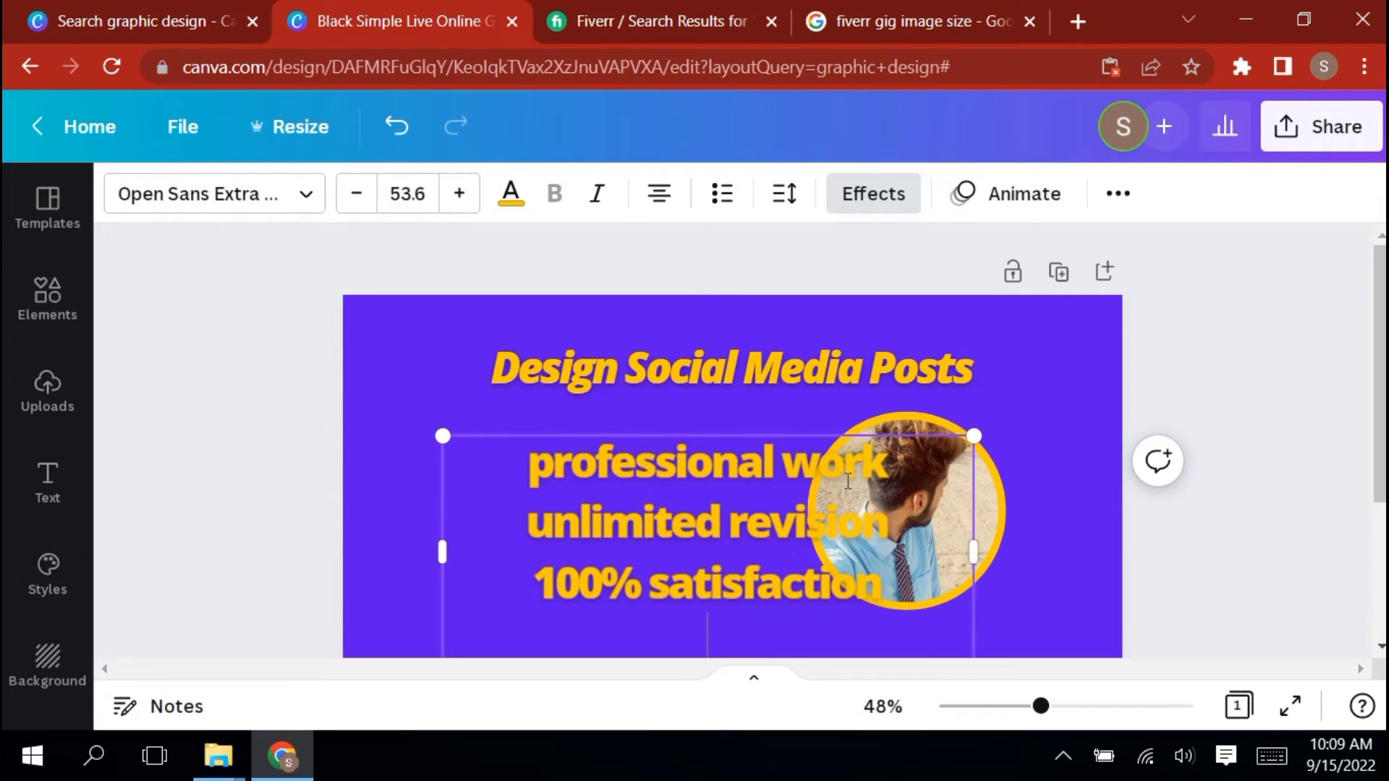
pyautogui.write('qu')
pyautogui.write('ick res')
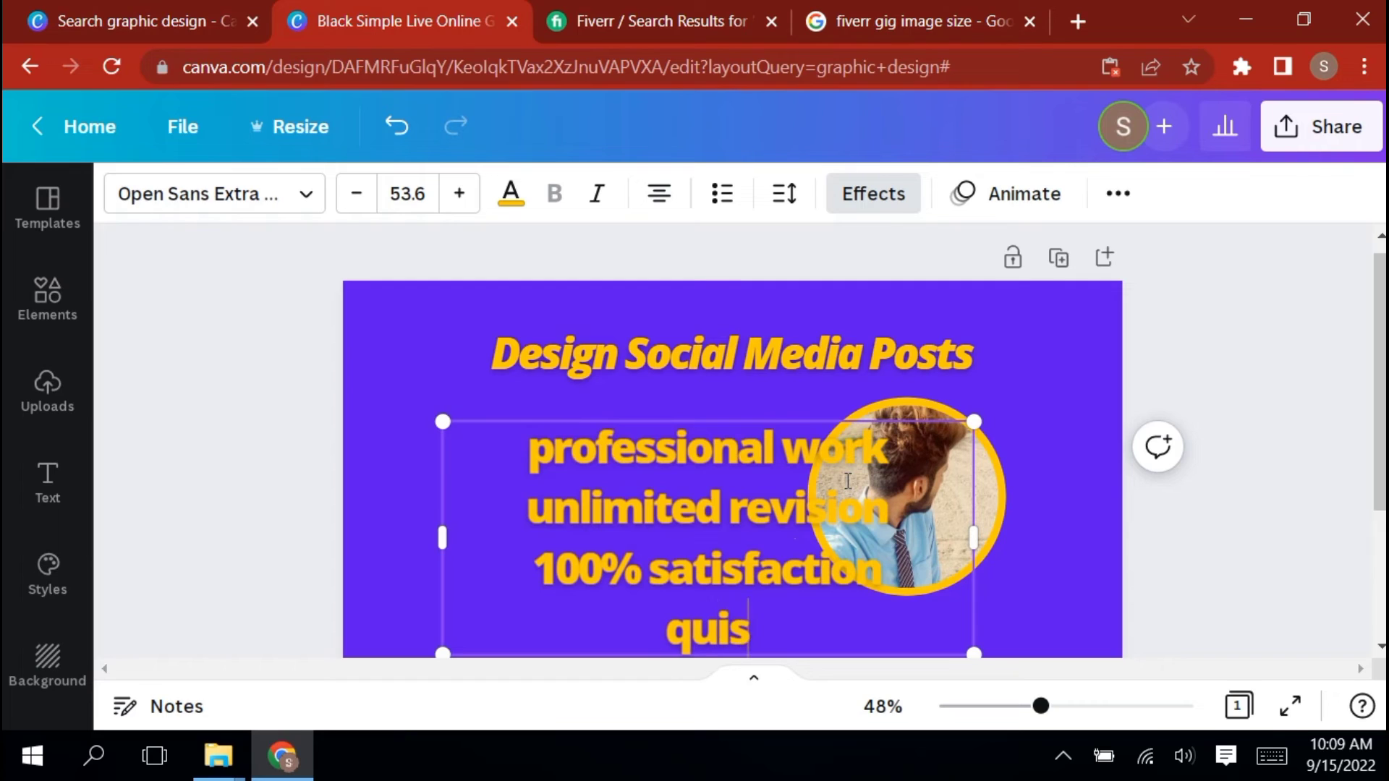
pyautogui.write('ponse')
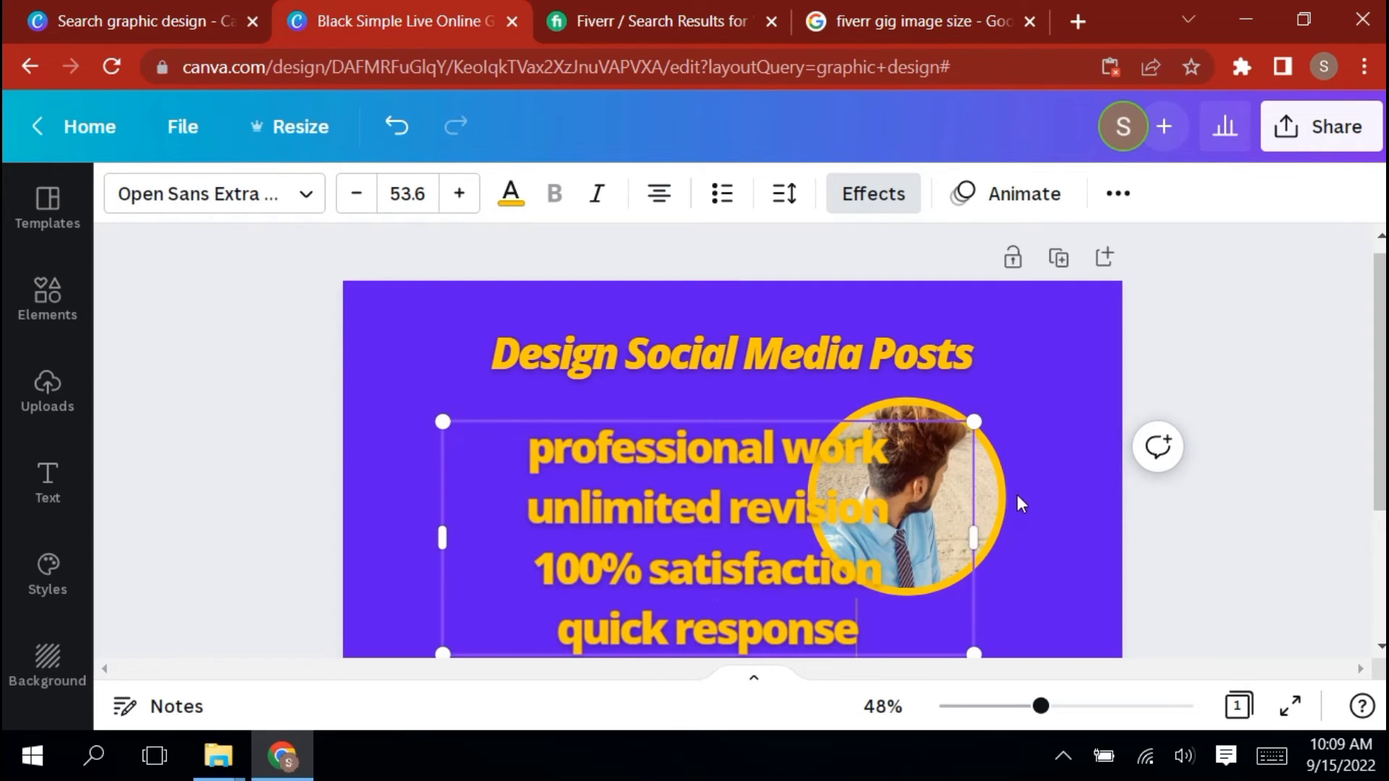
pyautogui.click(1031, 441)
pyautogui.click(282, 421)
pyautogui.click(714, 519)
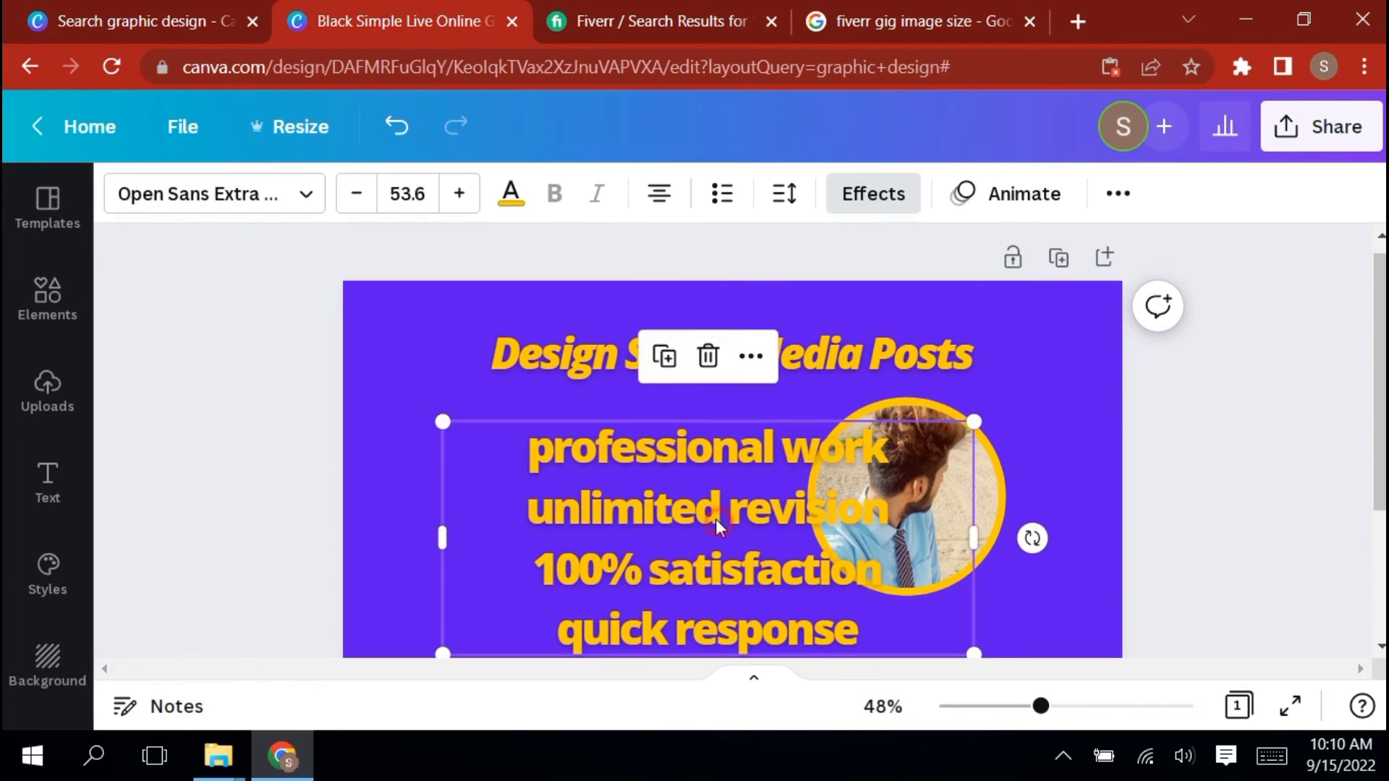